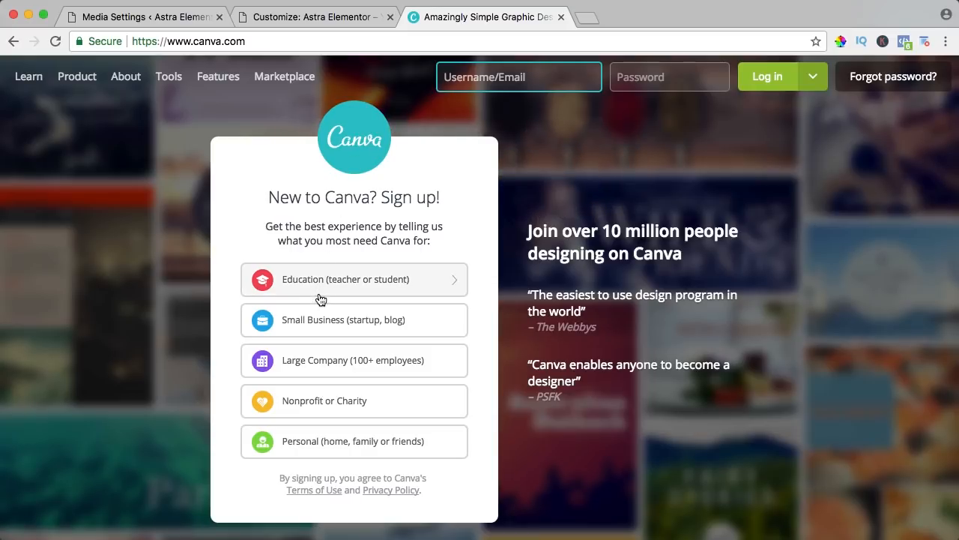
Sign up for a personal Canva account by e-mail, entering full name, e-mail twice and a password
click(327, 447)
click(343, 381)
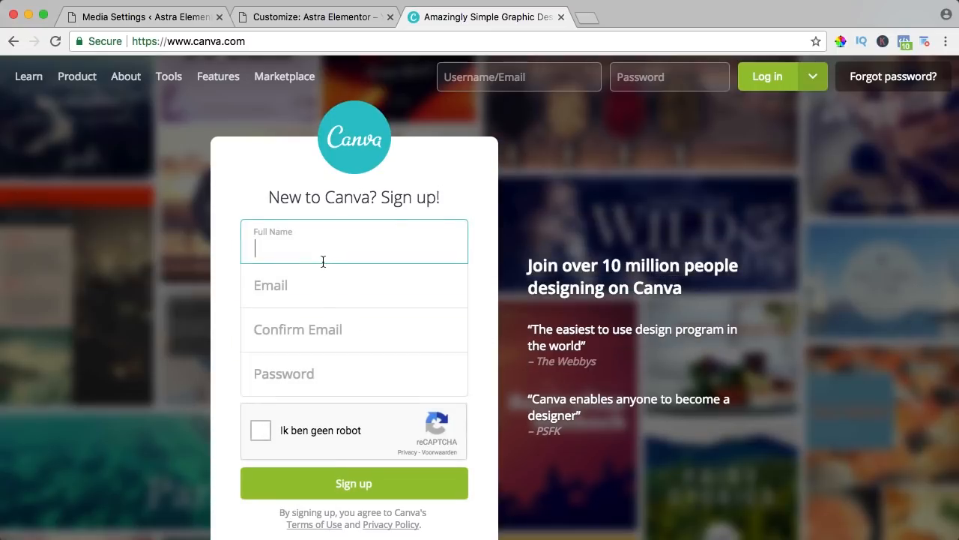
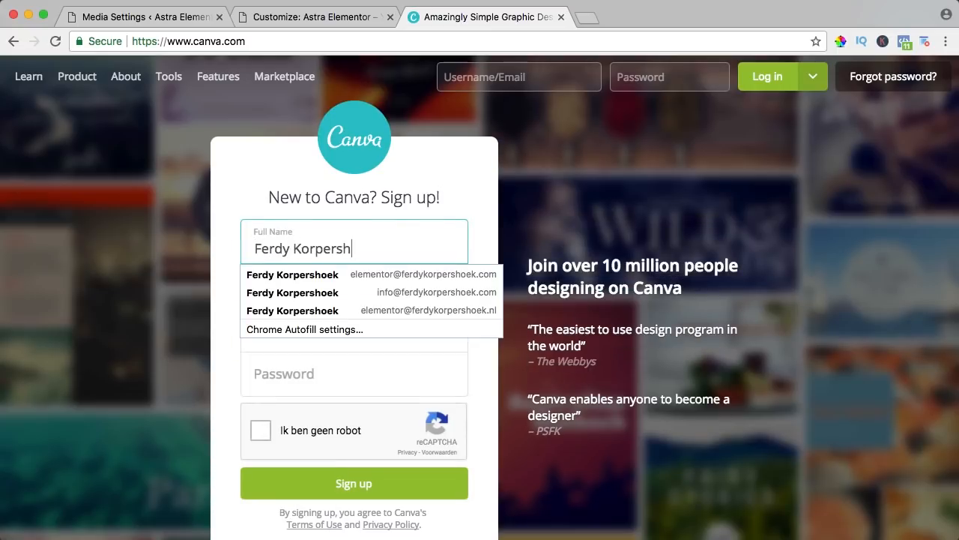
key(Tab)
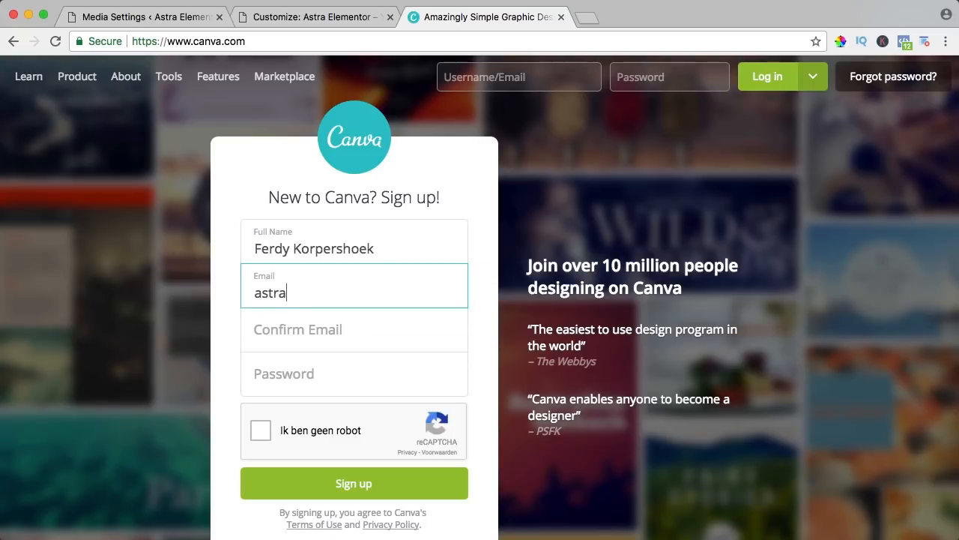
key(Tab)
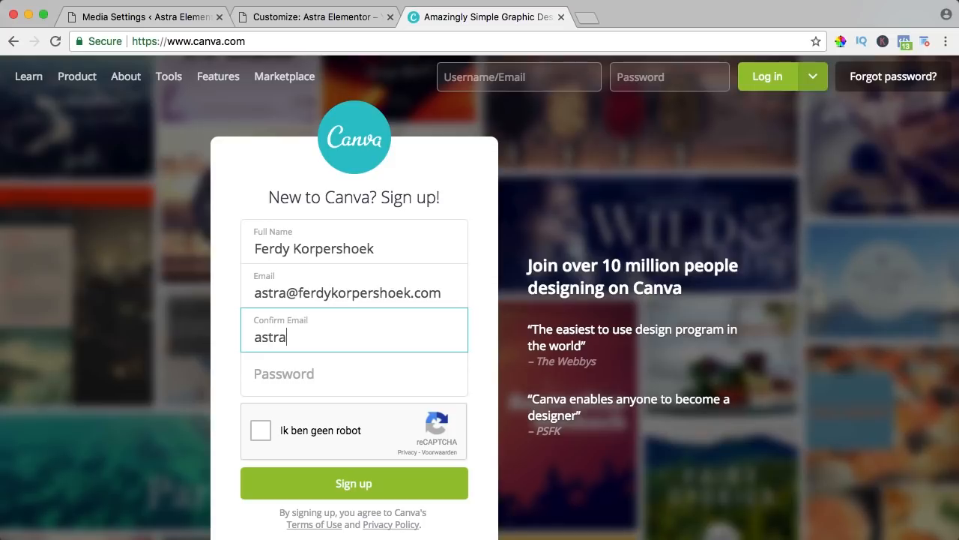
key(Tab)
text(*******)
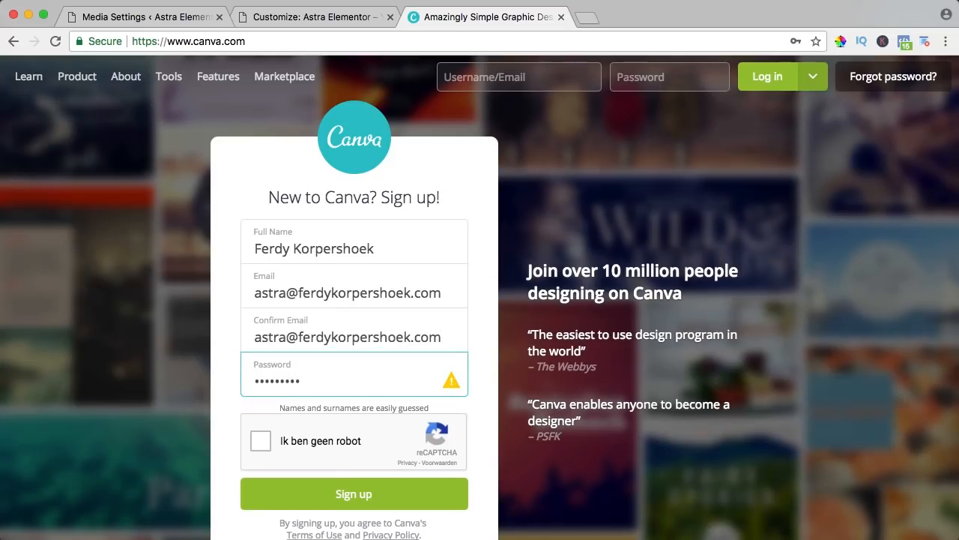
click(260, 440)
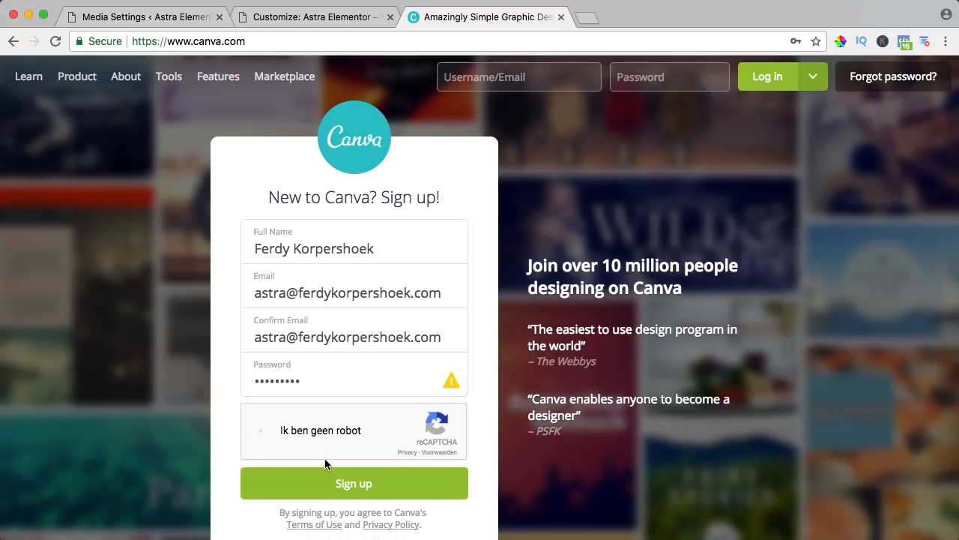
click(354, 484)
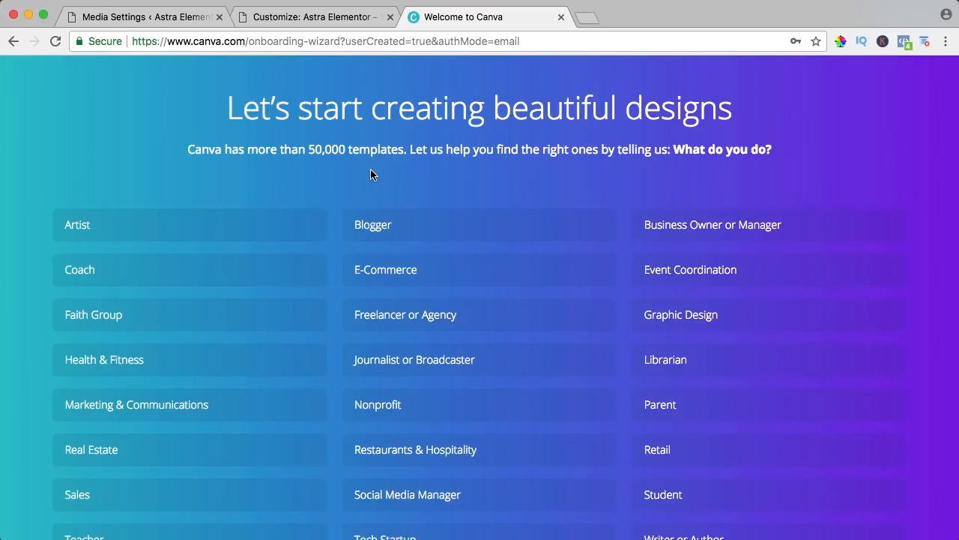
Answer onboarding as Freelancer or Agency, skip inviting team members, and choose Logo
scroll(370, 171, down, 2)
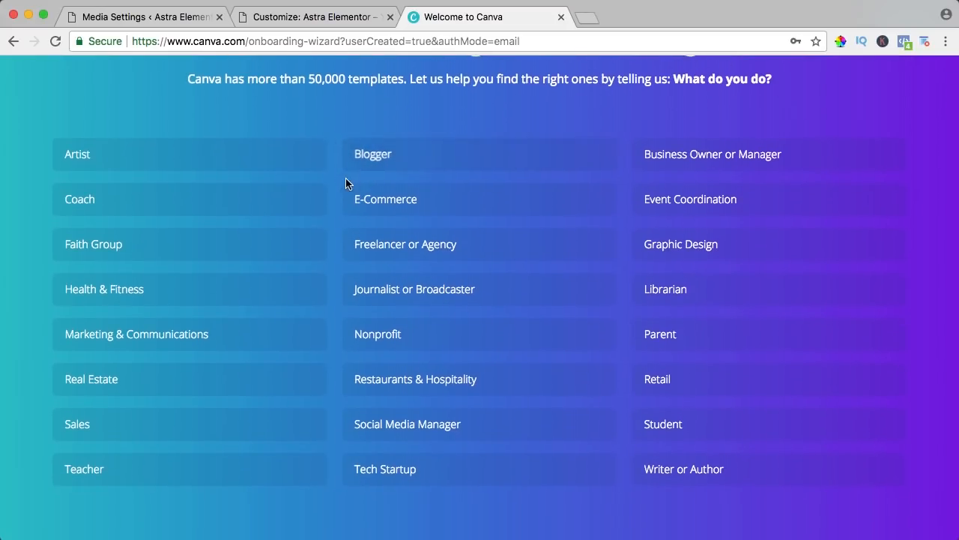
click(403, 246)
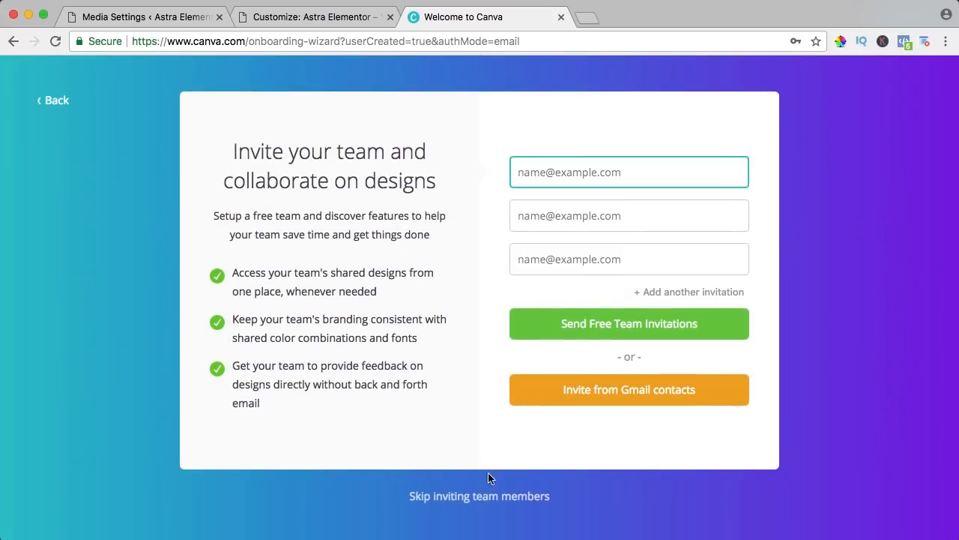
click(466, 498)
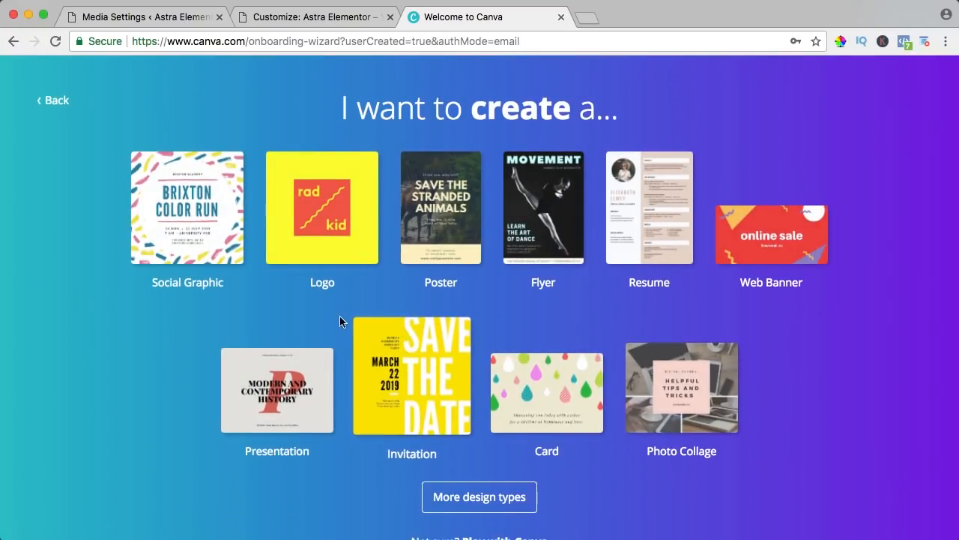
click(326, 212)
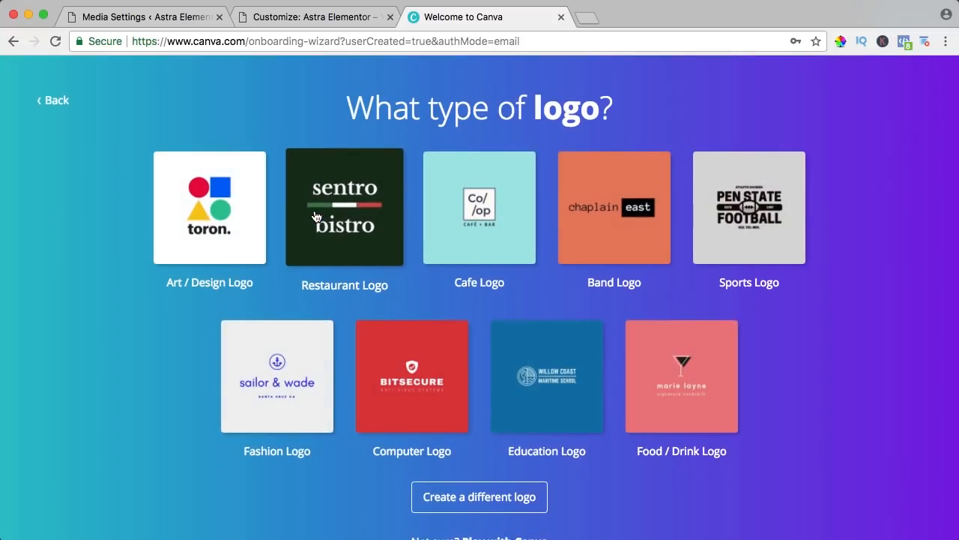
scroll(401, 188, down, 1)
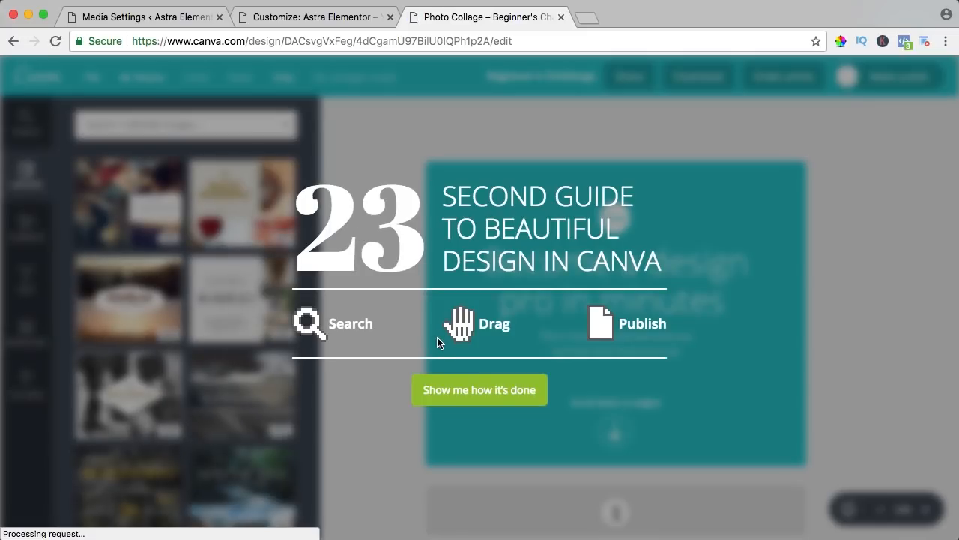
Start the design walkthrough and apply the Toyozuka racing development layout from the layouts panel
click(461, 389)
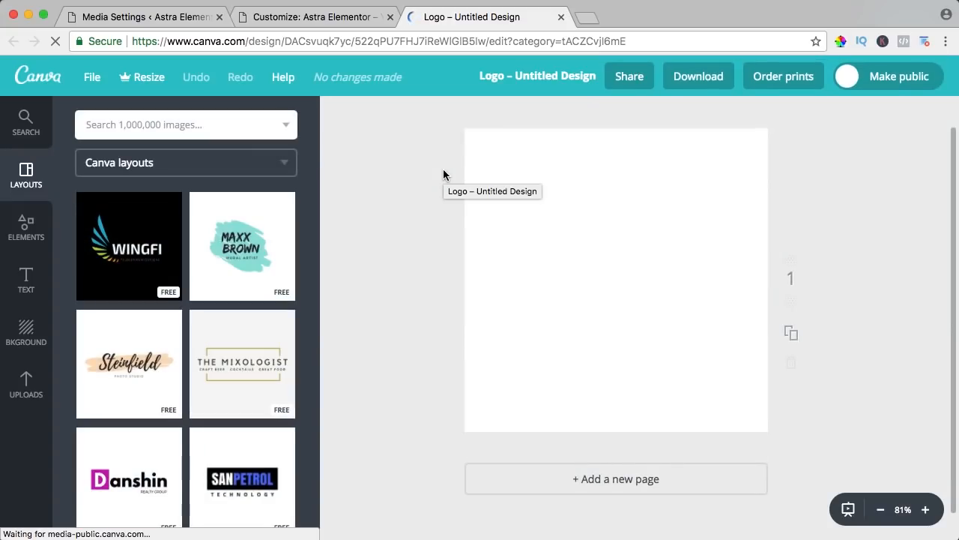
scroll(227, 237, down, 5)
scroll(228, 237, down, 10)
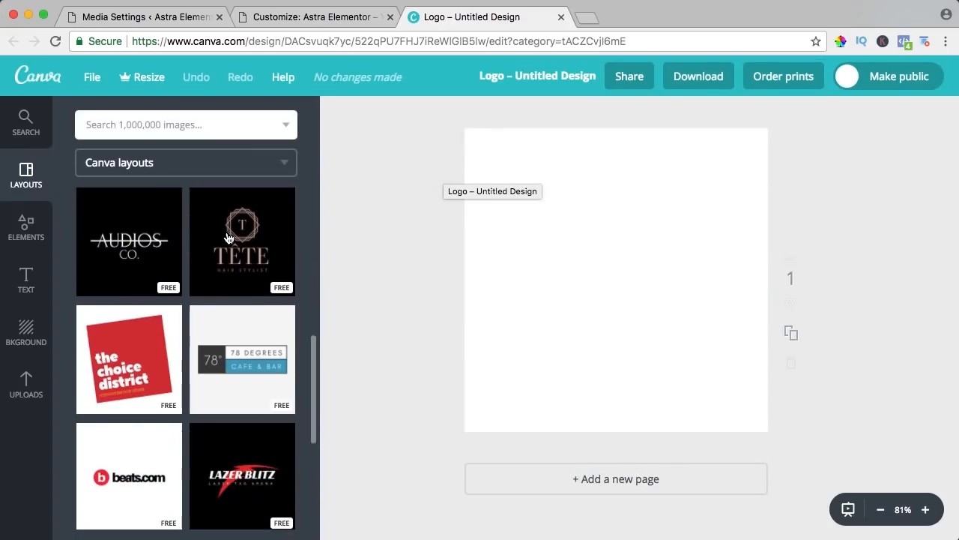
scroll(229, 239, down, 8)
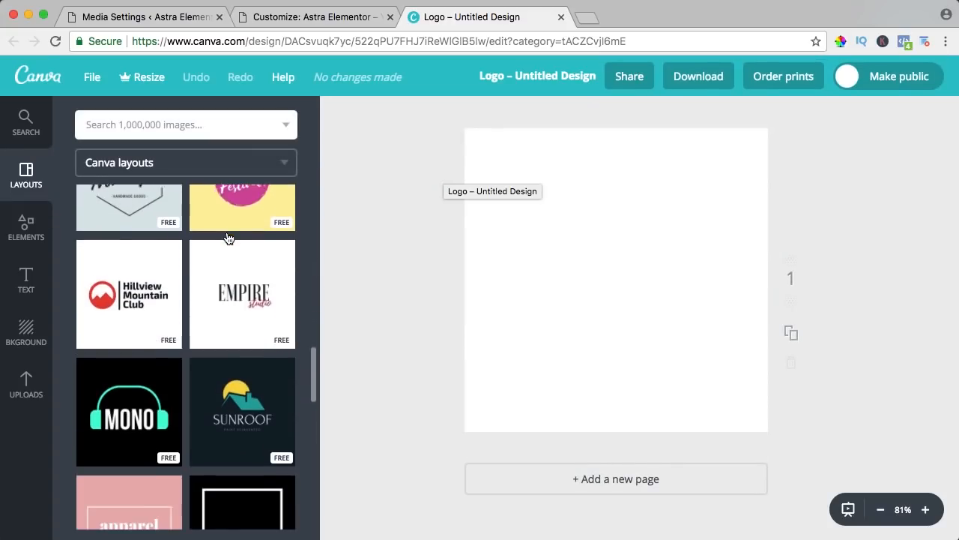
scroll(229, 238, down, 13)
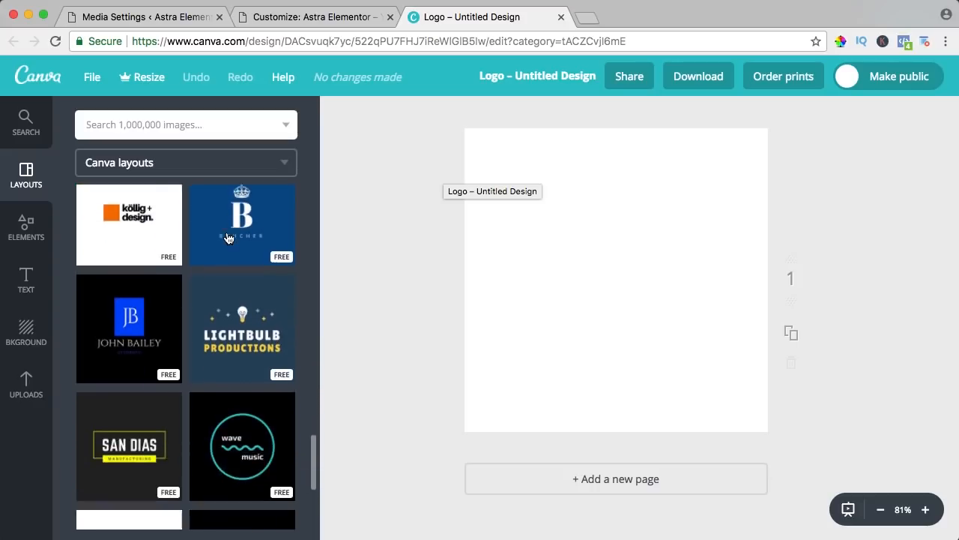
scroll(229, 238, down, 15)
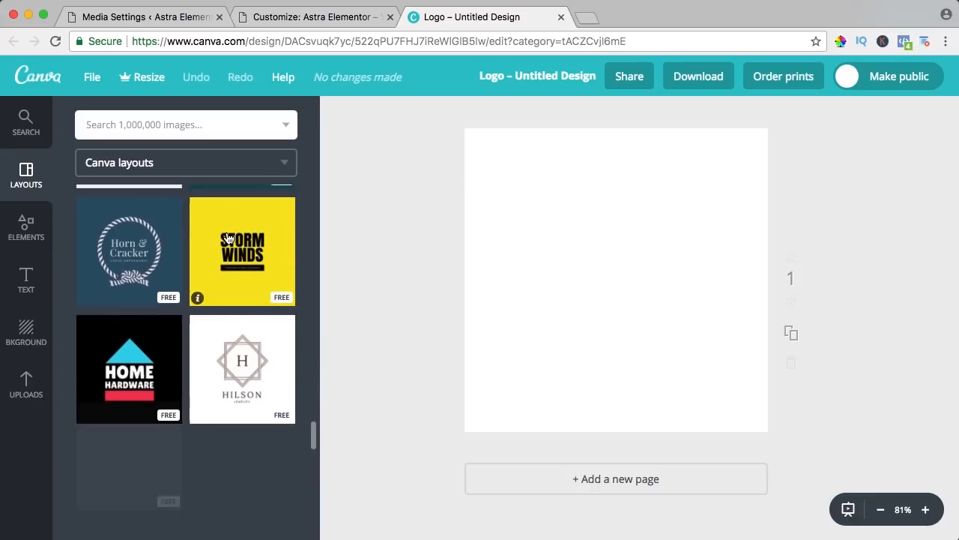
scroll(229, 238, down, 12)
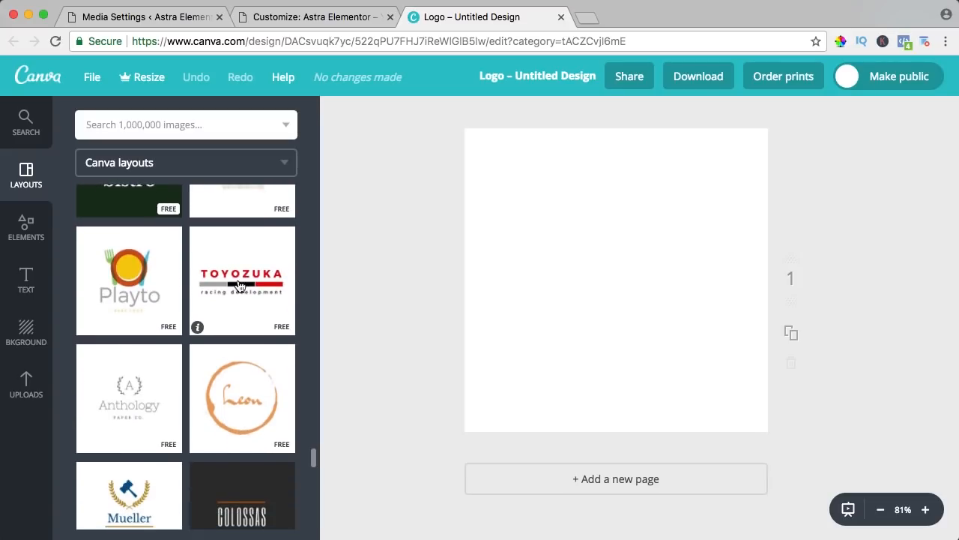
click(234, 281)
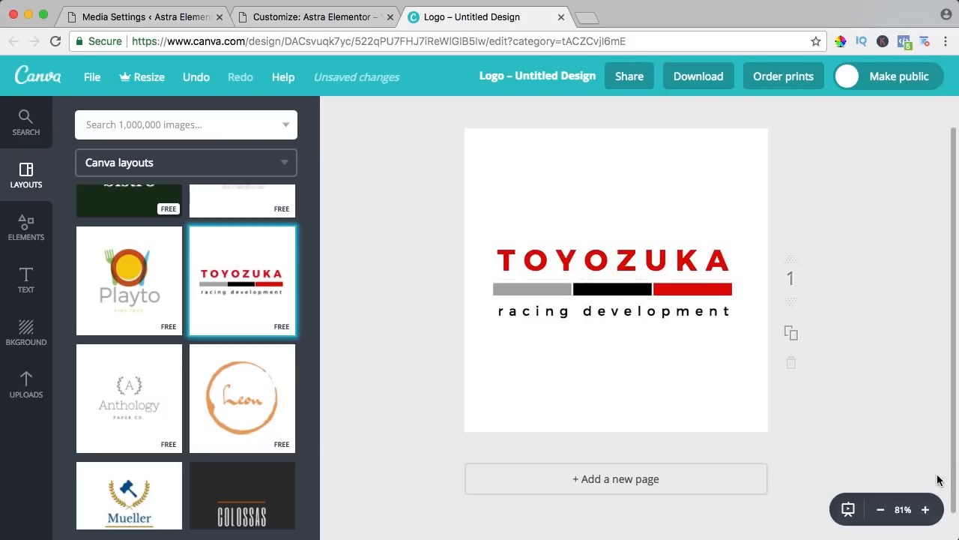
Zoom the canvas to 125% and replace the TOYOZUKA headline text with ELEMASTRA
click(928, 510)
click(928, 510)
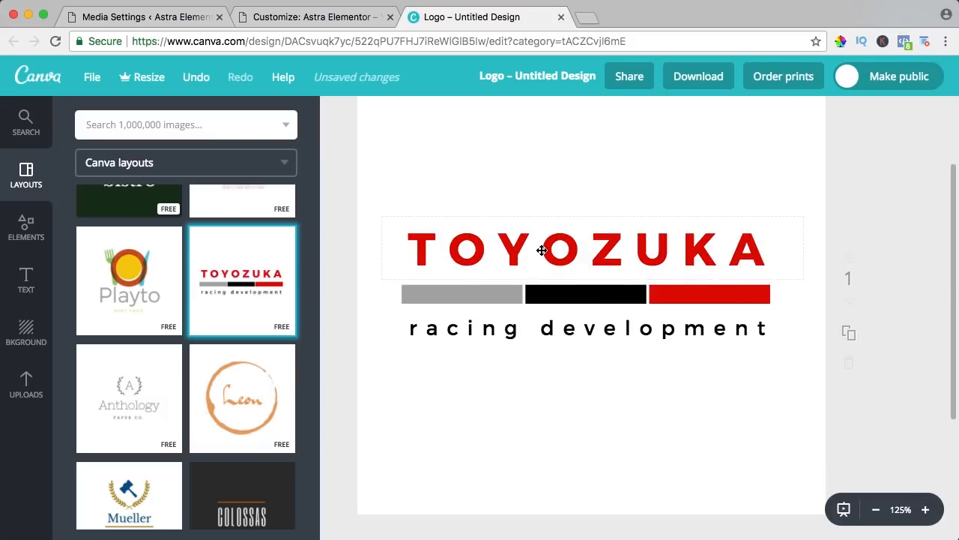
click(541, 250)
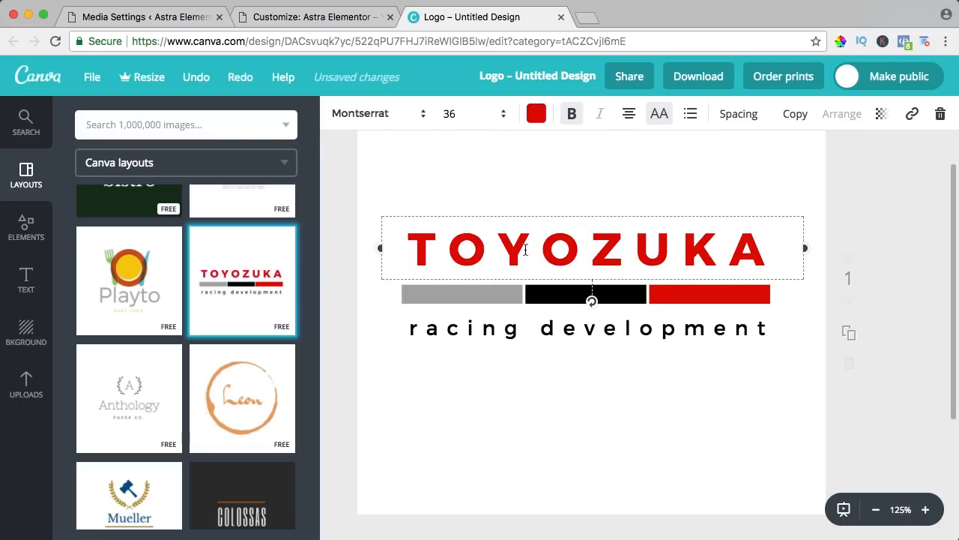
double_click(525, 249)
text(ELEMASTRA)
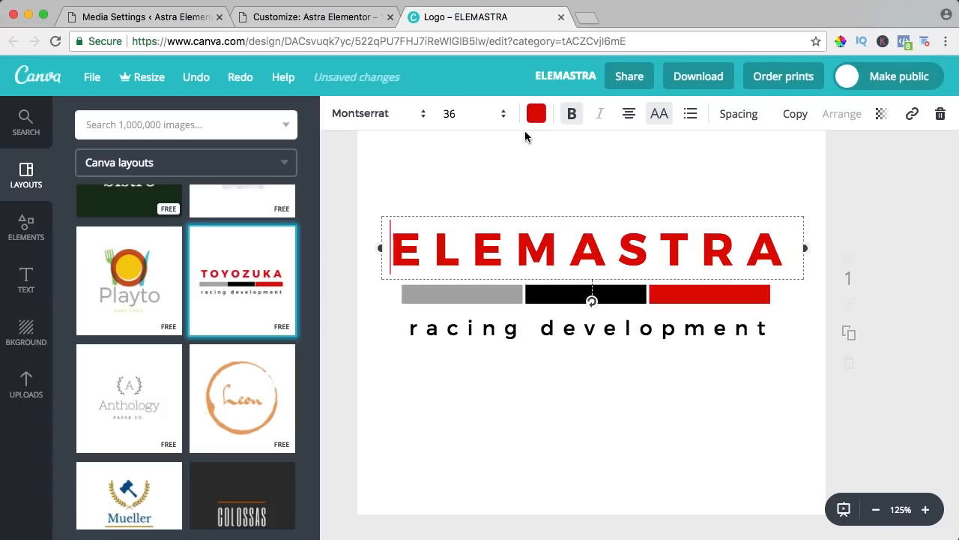
click(589, 18)
Search Google Images for 'colors and brands' and preview colour guide and brand chart images
text(colors )
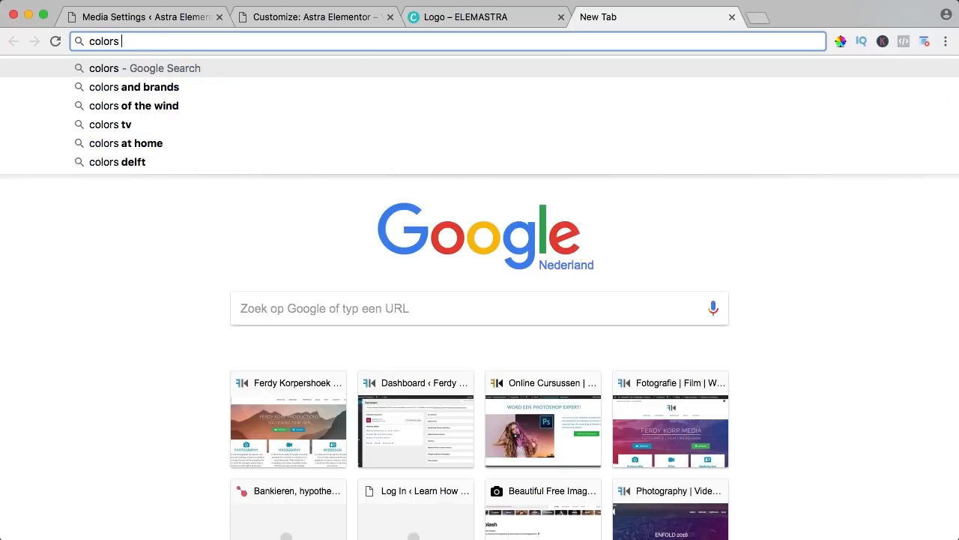
text(and brands)
key(Return)
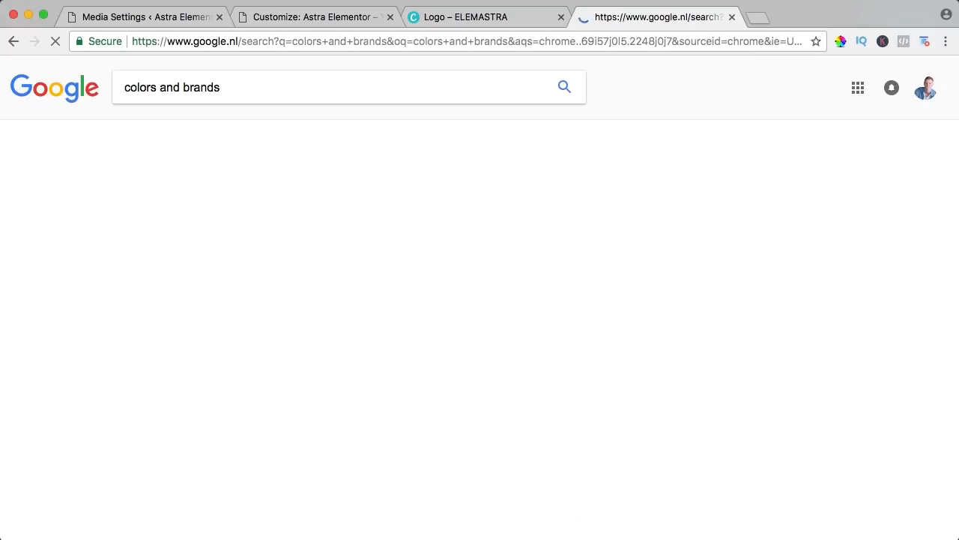
click(191, 132)
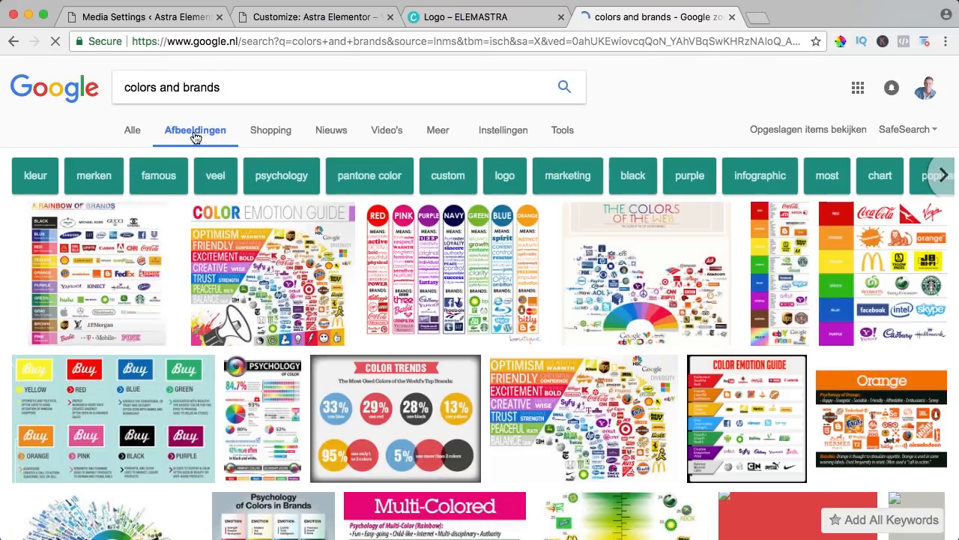
click(241, 256)
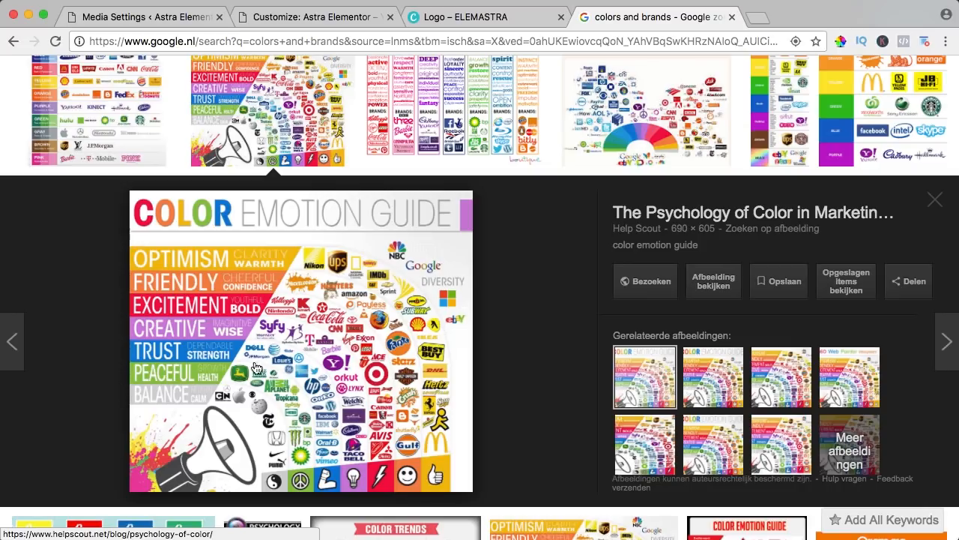
key(Right)
key(Right)
key(Right)
key(Right)
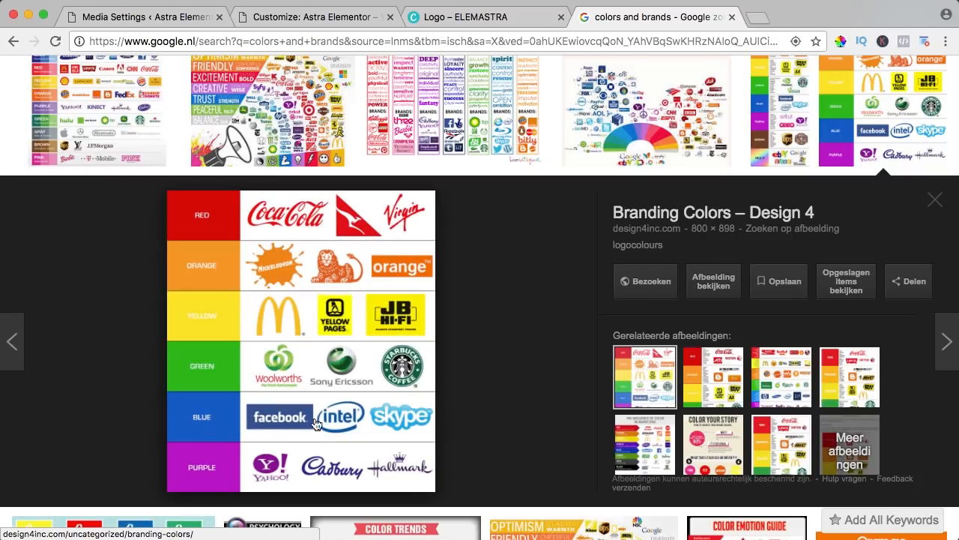
click(713, 377)
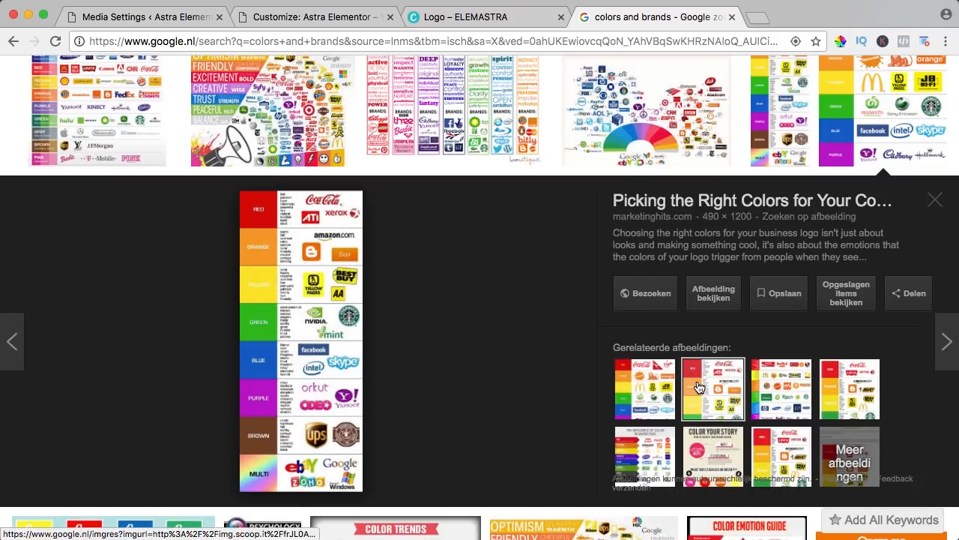
key(Escape)
scroll(517, 337, down, 3)
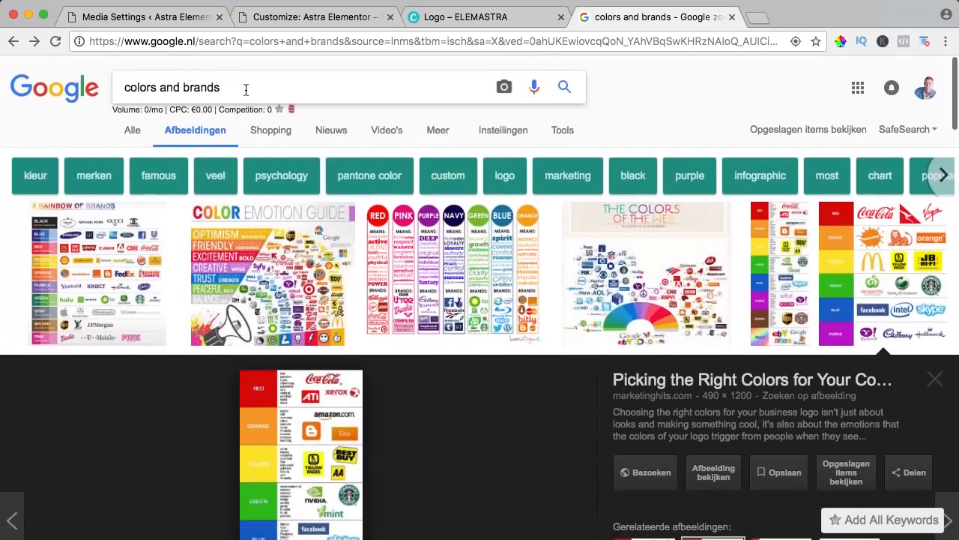
Search images for 'logo examples' and preview the coral circle logo
triple_click(246, 89)
text(logo examples)
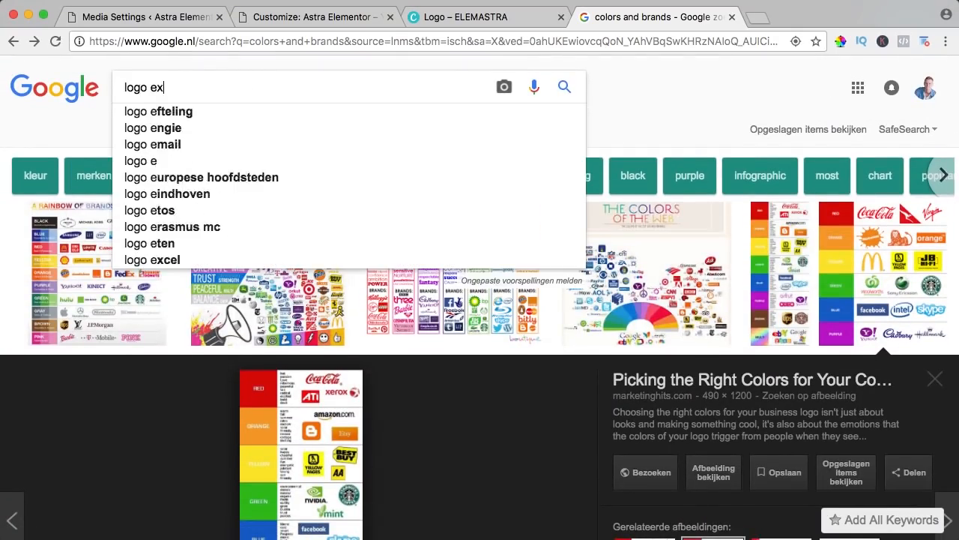
key(Return)
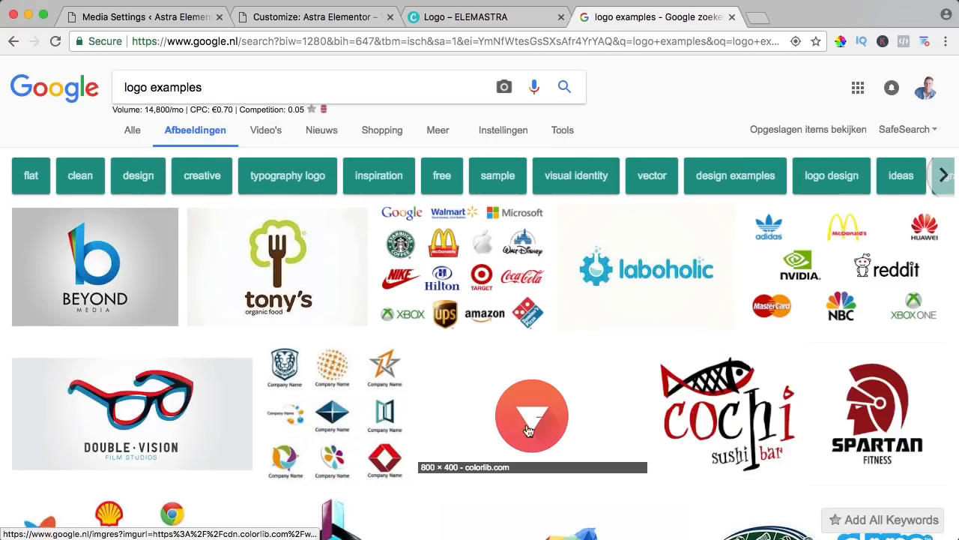
scroll(523, 398, down, 1)
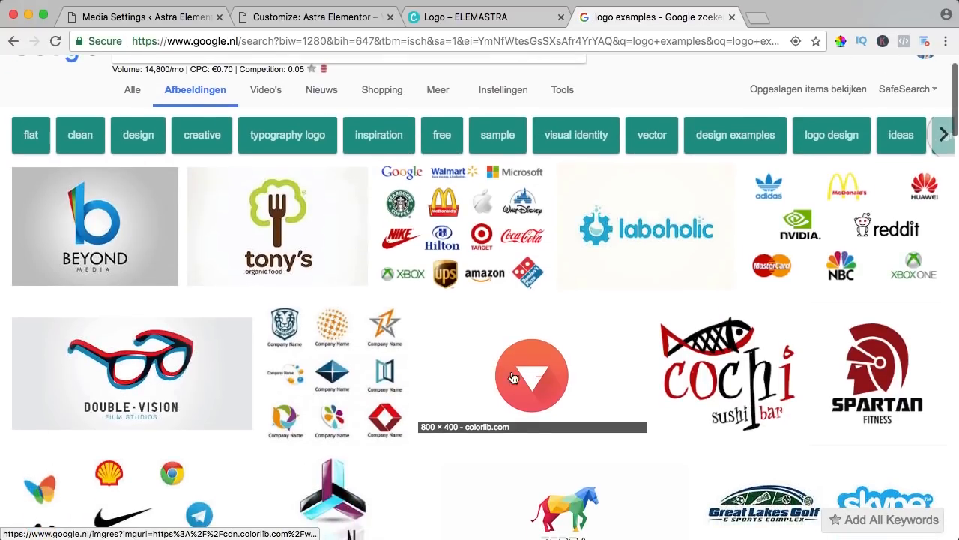
click(514, 377)
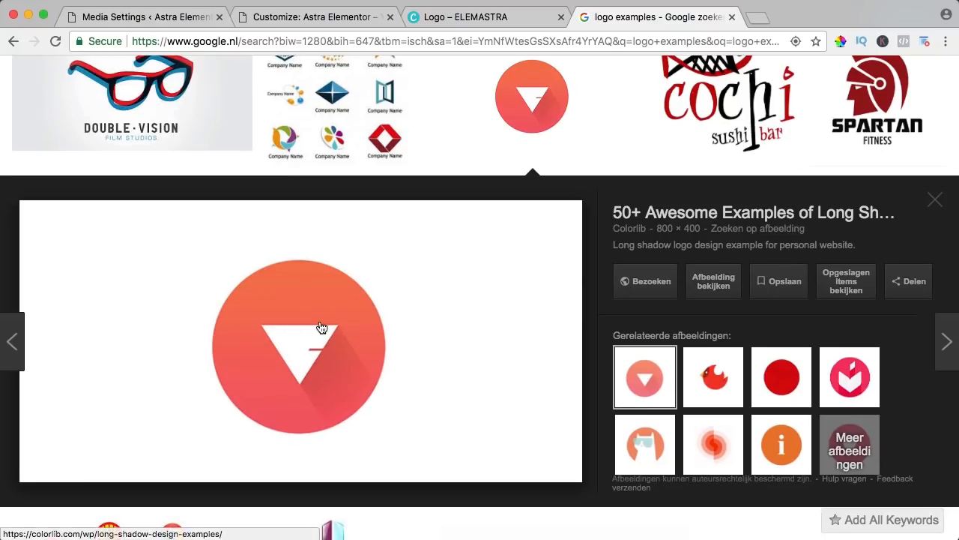
click(753, 18)
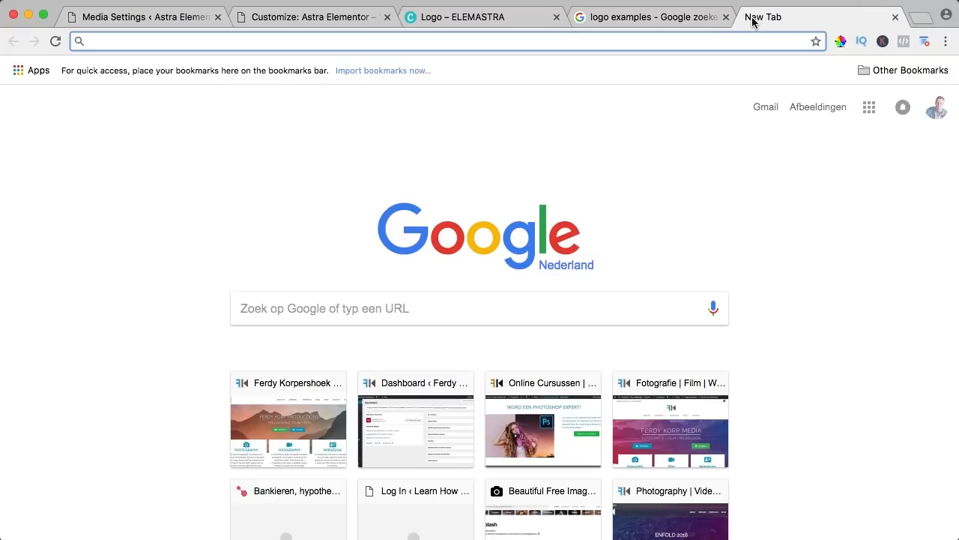
Find a Chrome colour picker and sample the coral circle's colour FF5A69 with ColorZilla
text(color picker chrome)
key(Return)
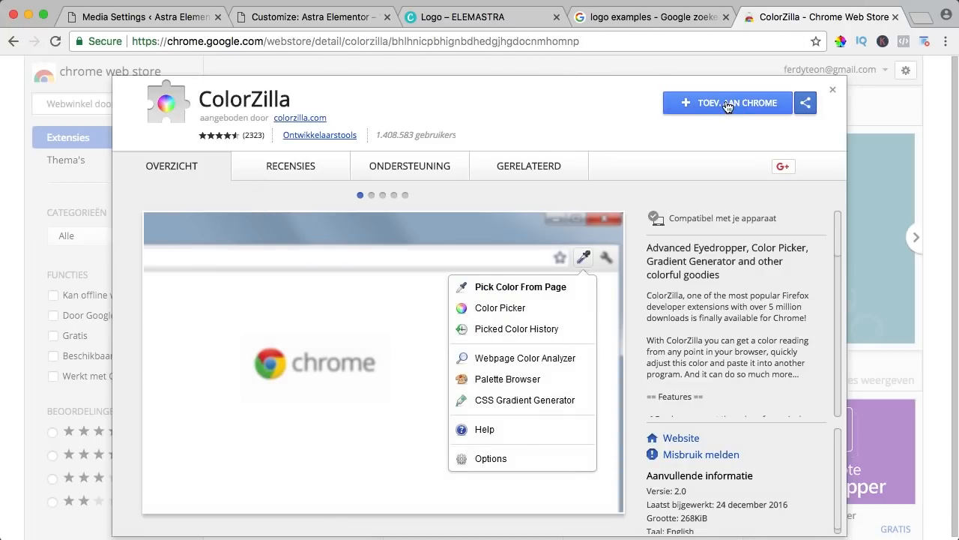
click(896, 17)
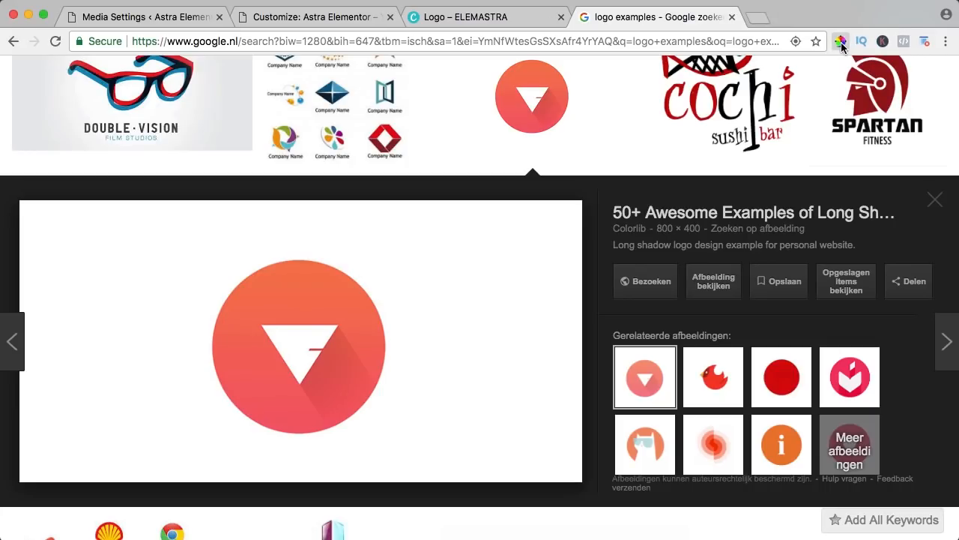
click(840, 42)
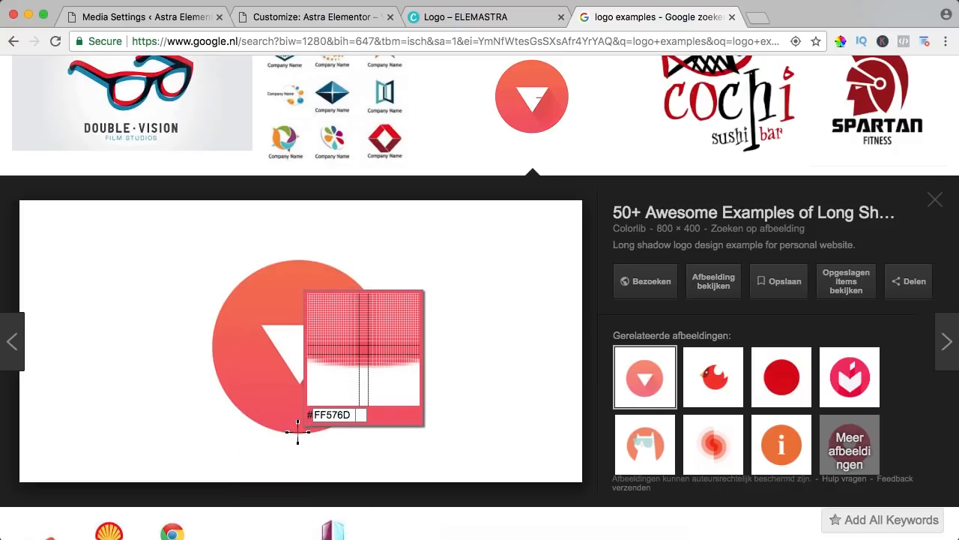
click(297, 431)
key(super+c)
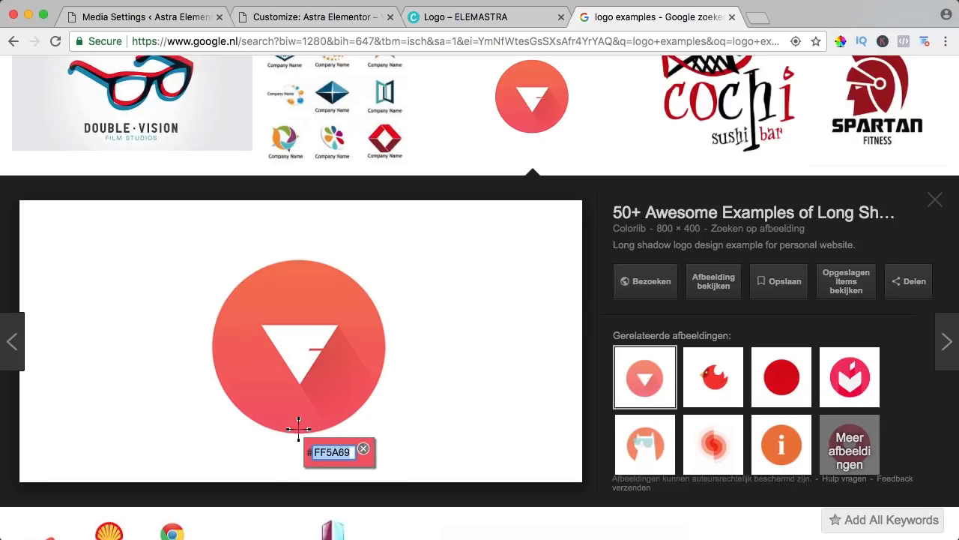
click(177, 17)
Select the three-bar group in the ELEMASTRA design and try coral, light green and purple on the grey bar
click(314, 17)
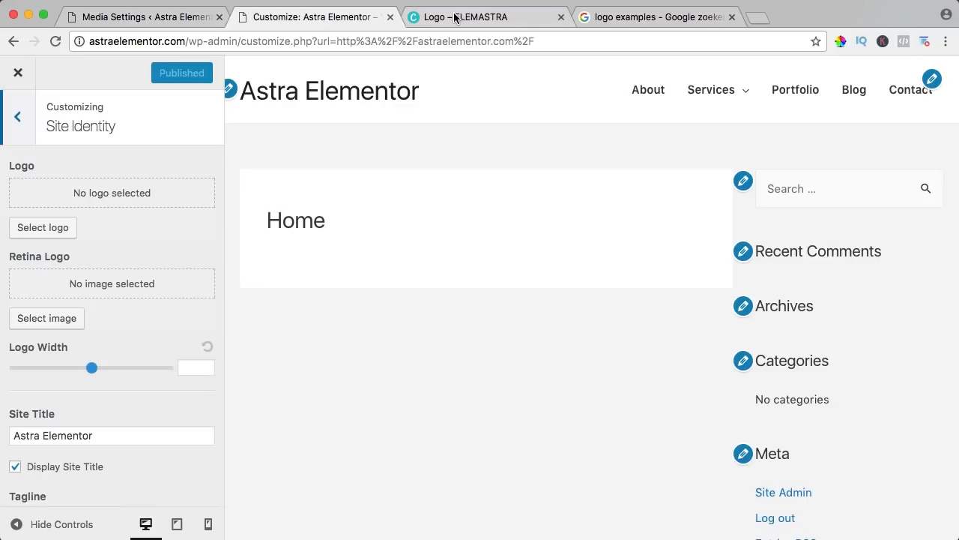
click(449, 16)
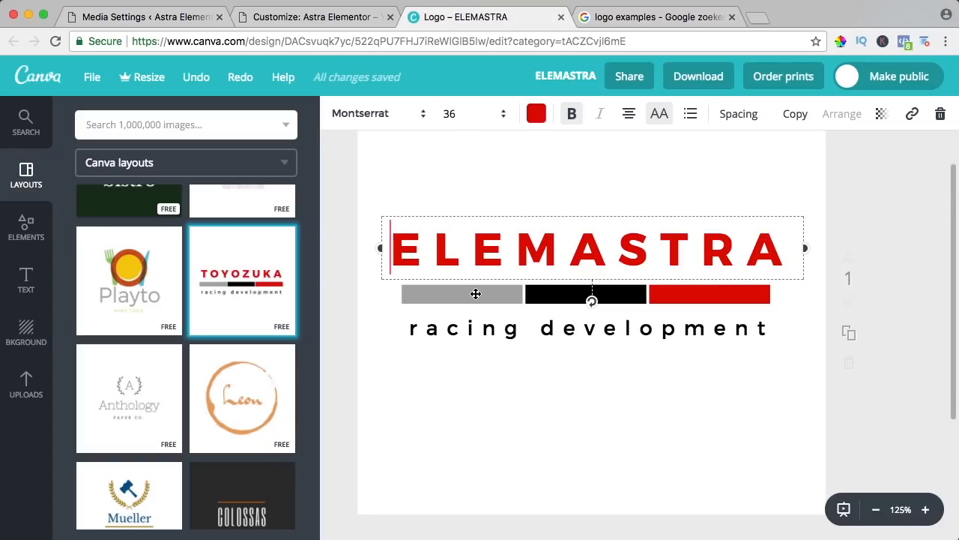
click(474, 409)
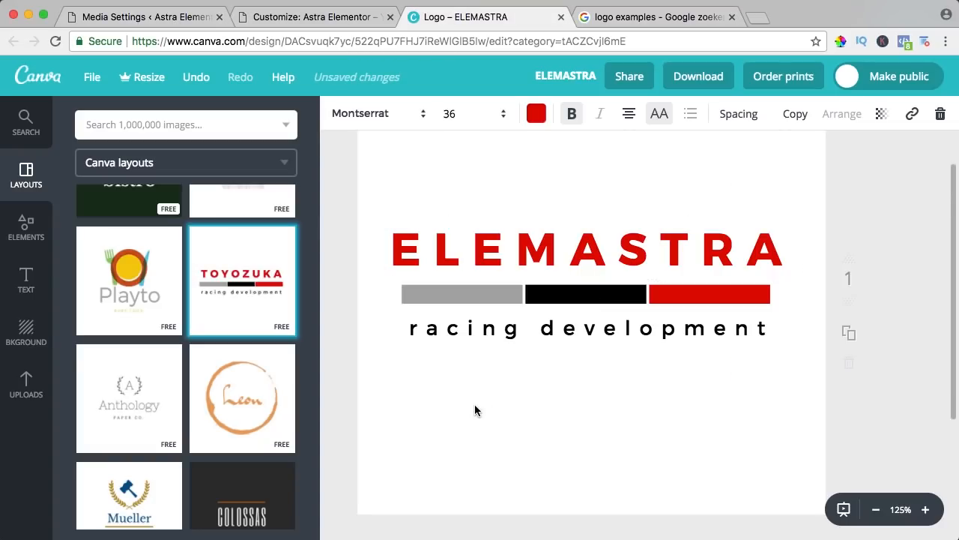
click(475, 293)
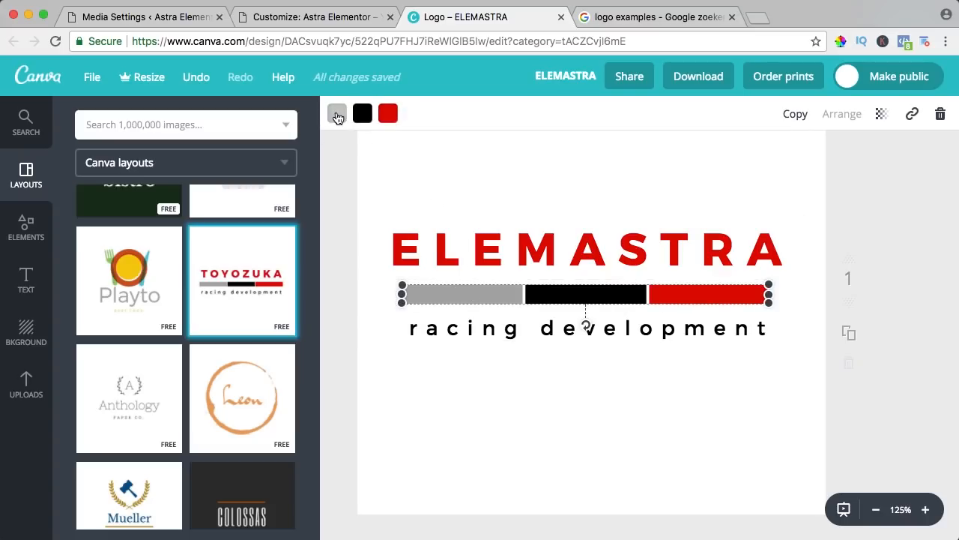
click(337, 114)
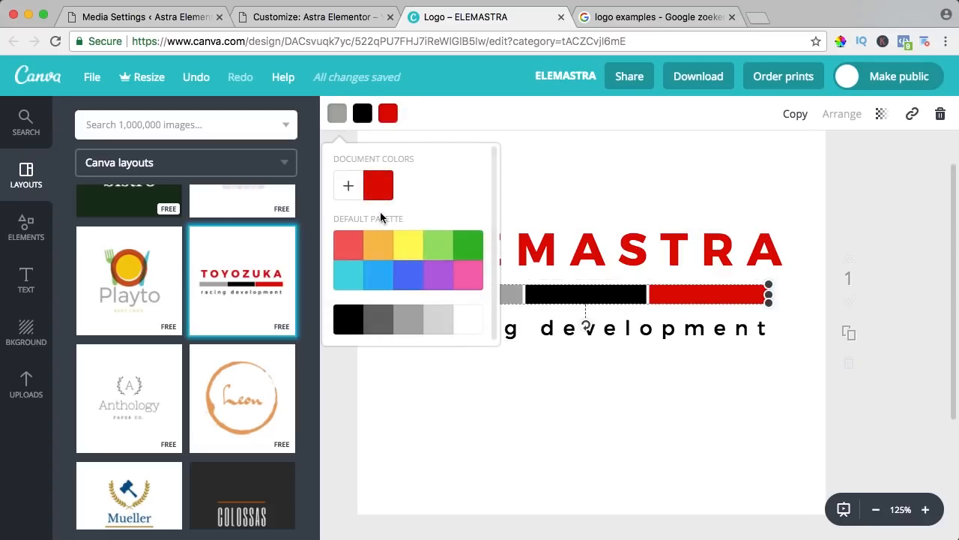
click(347, 246)
click(437, 253)
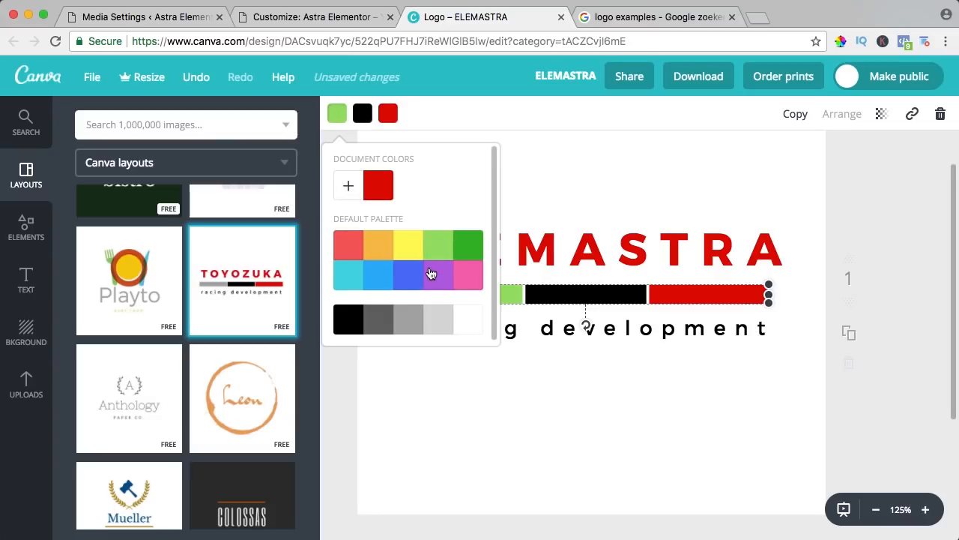
click(431, 274)
Set the grey bar to the custom colour code FF5A69
click(349, 187)
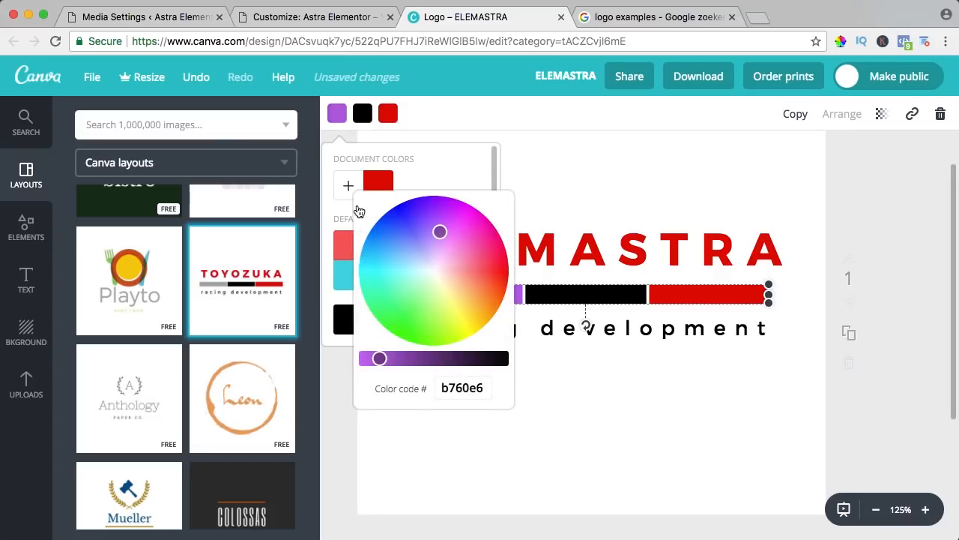
drag(441, 267, 459, 241)
click(441, 385)
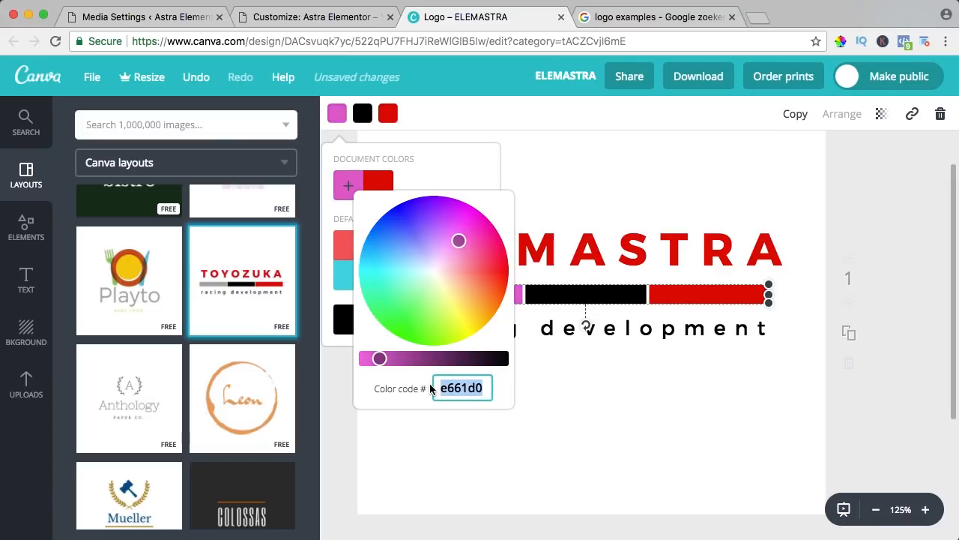
key(super+v)
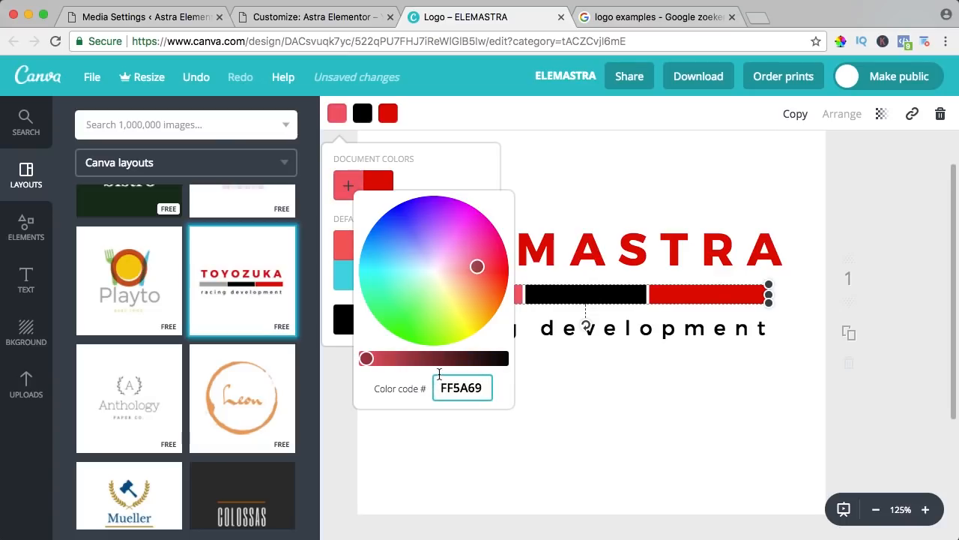
key(Return)
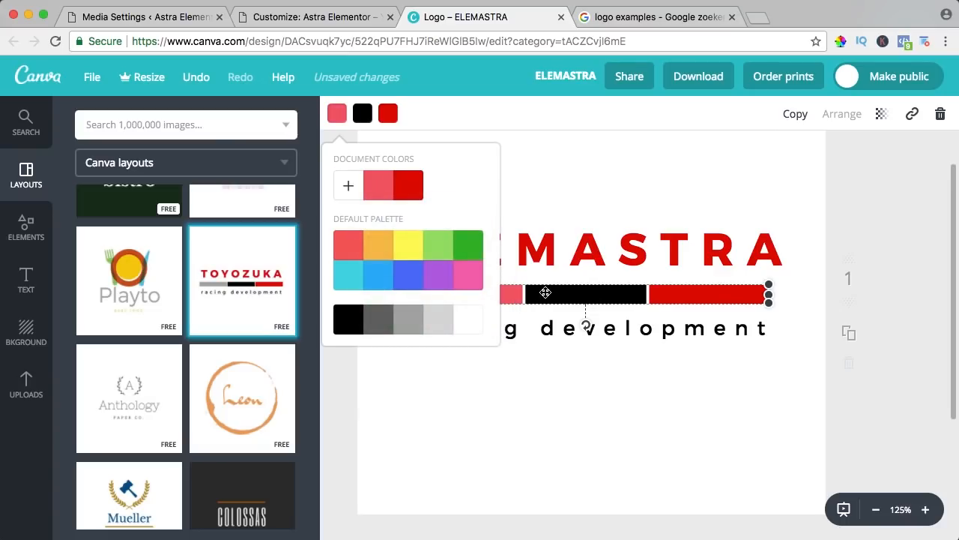
click(549, 292)
click(366, 113)
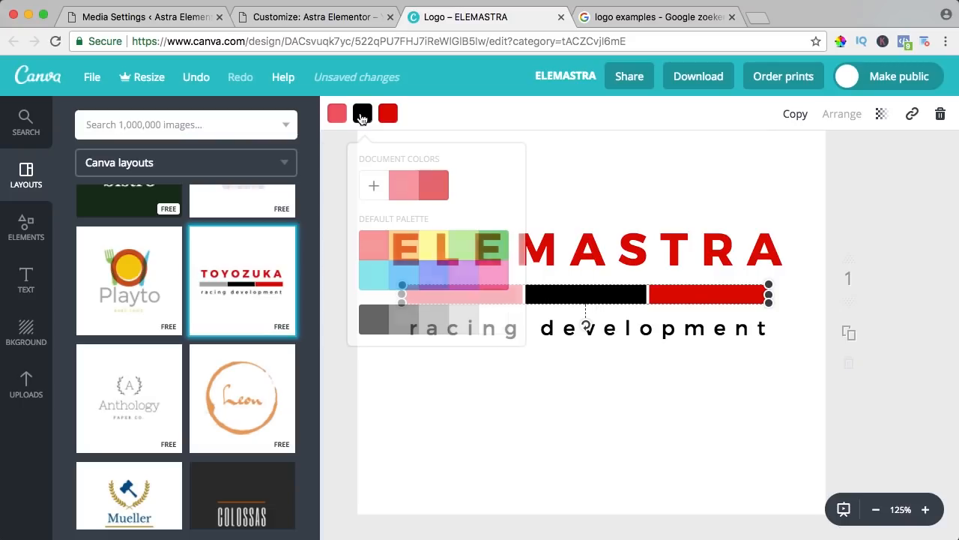
Sample a lighter coral FF6661 from the circle logo with ColorZilla and return to the Canva design
click(628, 18)
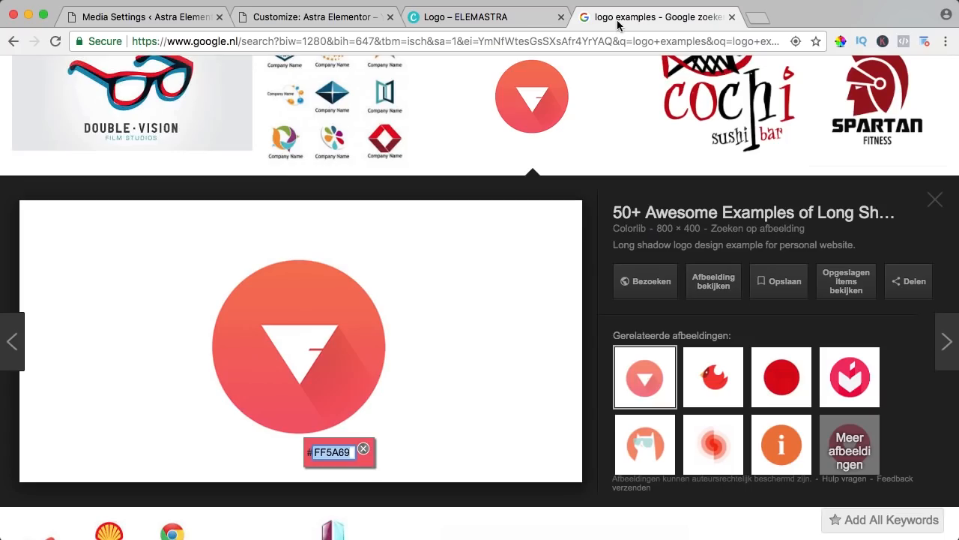
click(840, 43)
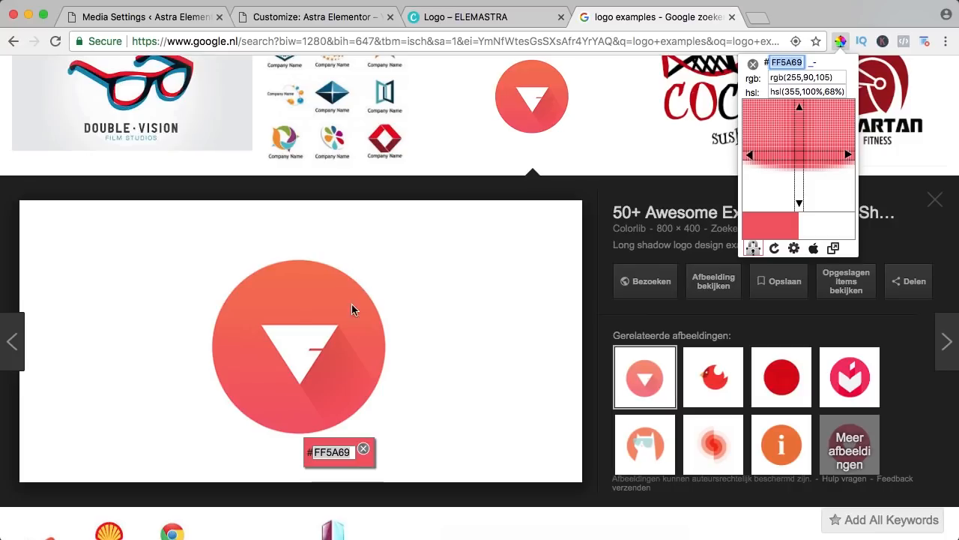
click(281, 358)
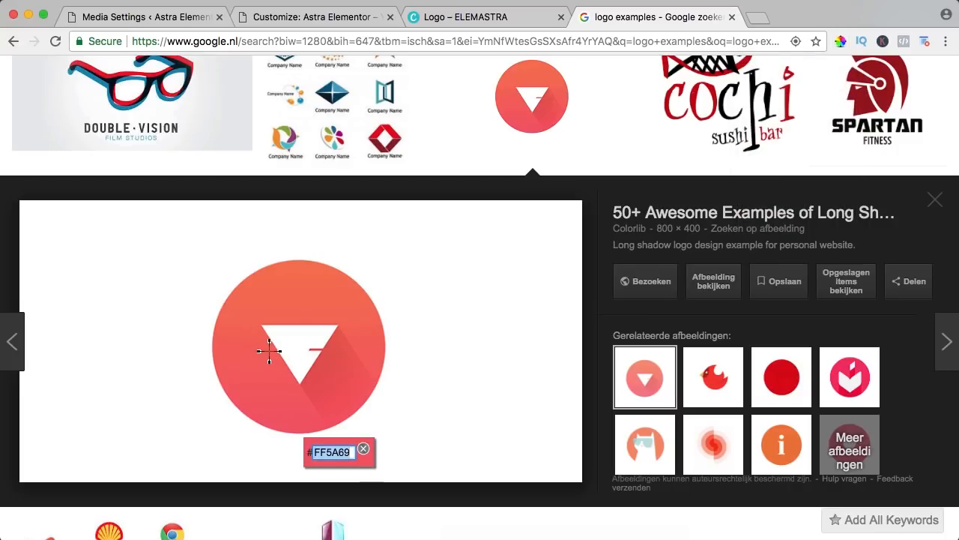
click(272, 350)
key(super+c)
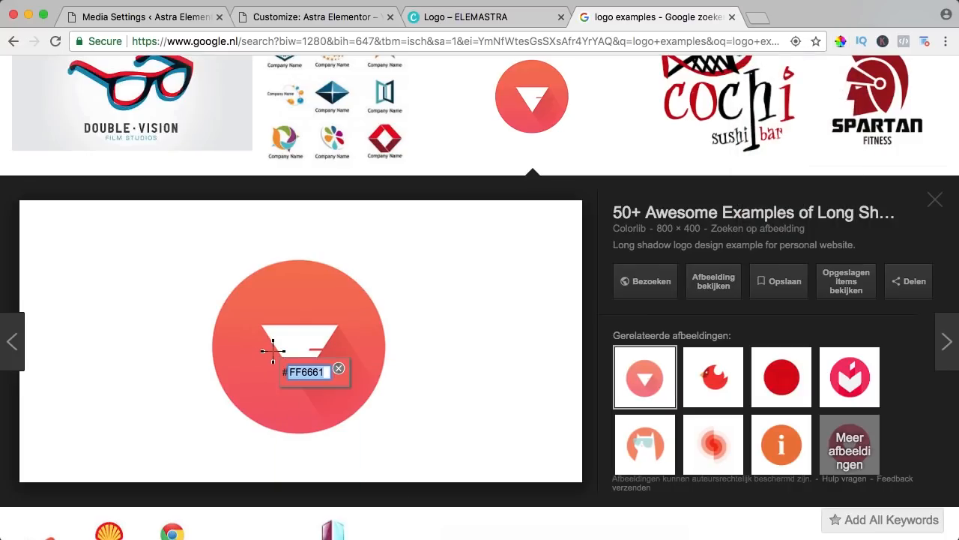
click(496, 18)
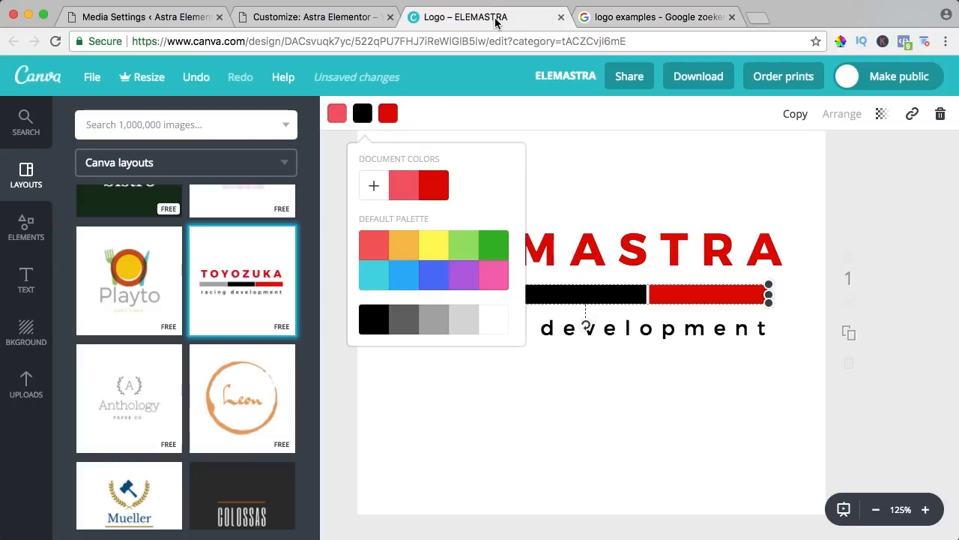
Set the middle black bar to the custom coral FF6661
click(375, 187)
click(491, 386)
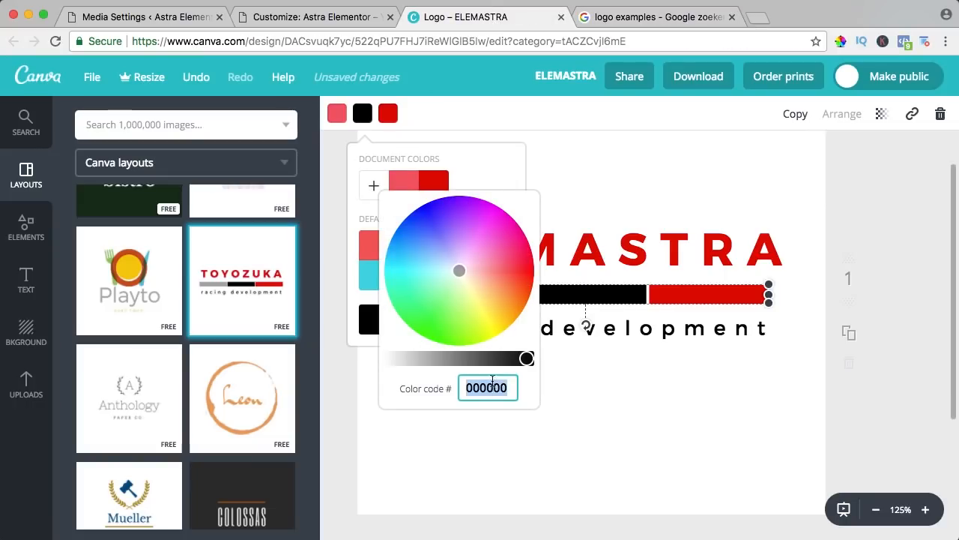
key(super+v)
key(Return)
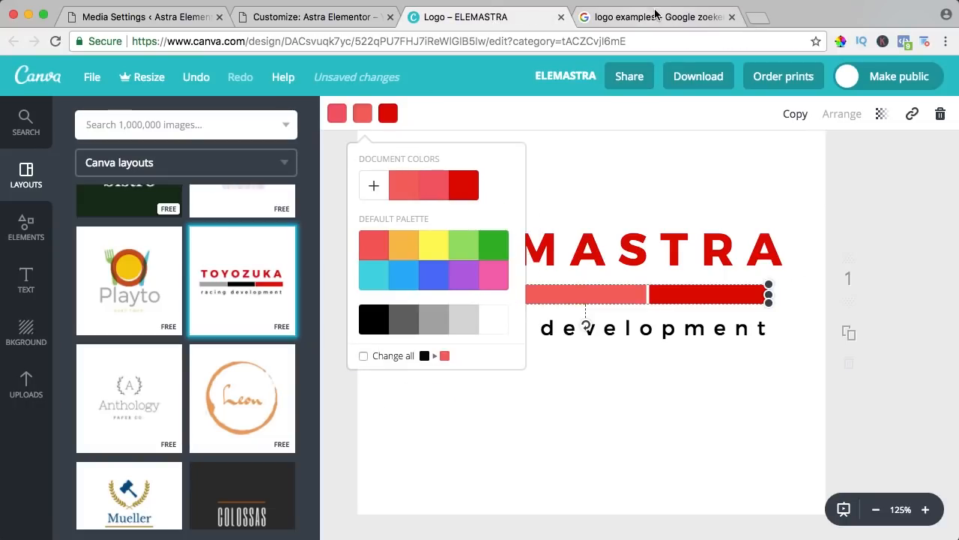
Sample a third coral FF7455 from the example logo and return to the Canva design
click(656, 17)
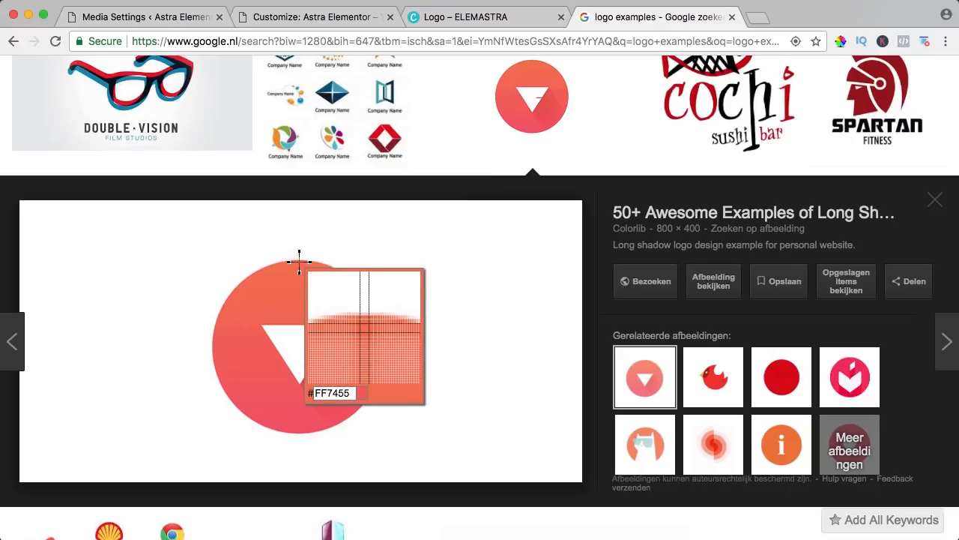
click(299, 262)
key(super+c)
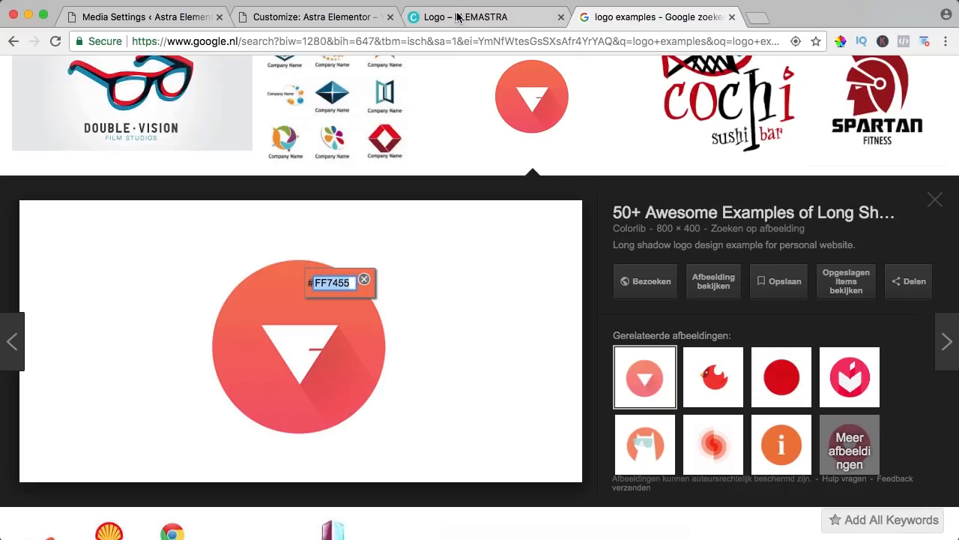
click(457, 22)
click(693, 288)
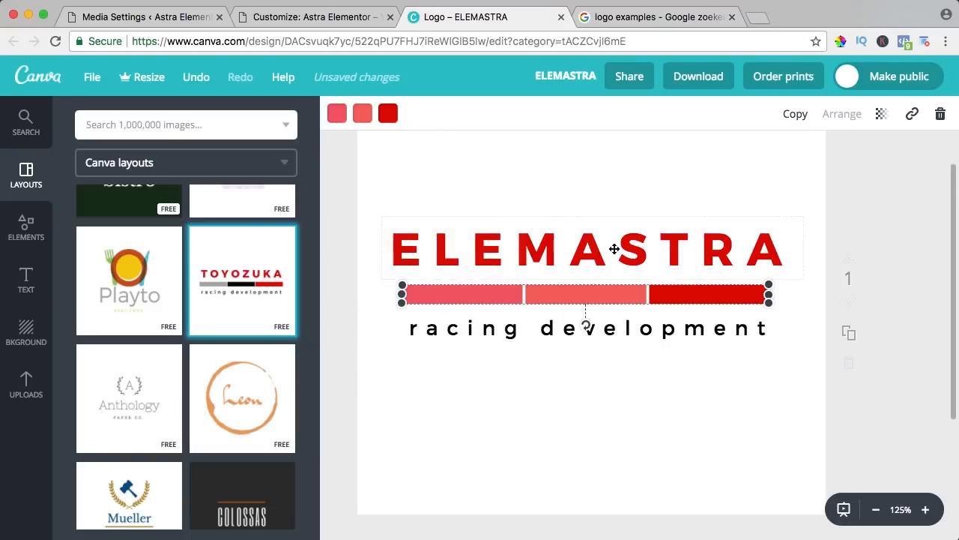
Recolour the red bar to FF7455, replacing e20602, and widen the bar strip slightly on both sides
click(388, 113)
click(399, 185)
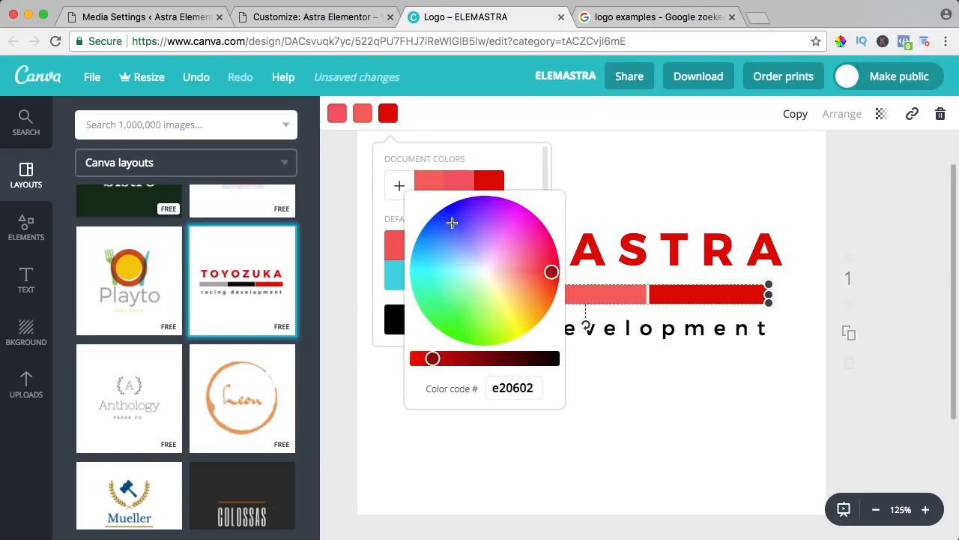
double_click(524, 388)
key(super+v)
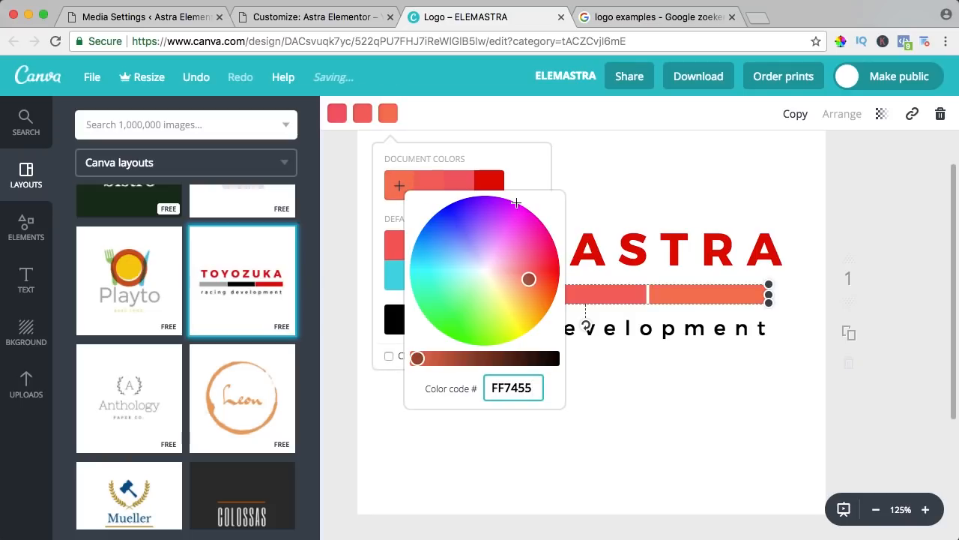
click(418, 174)
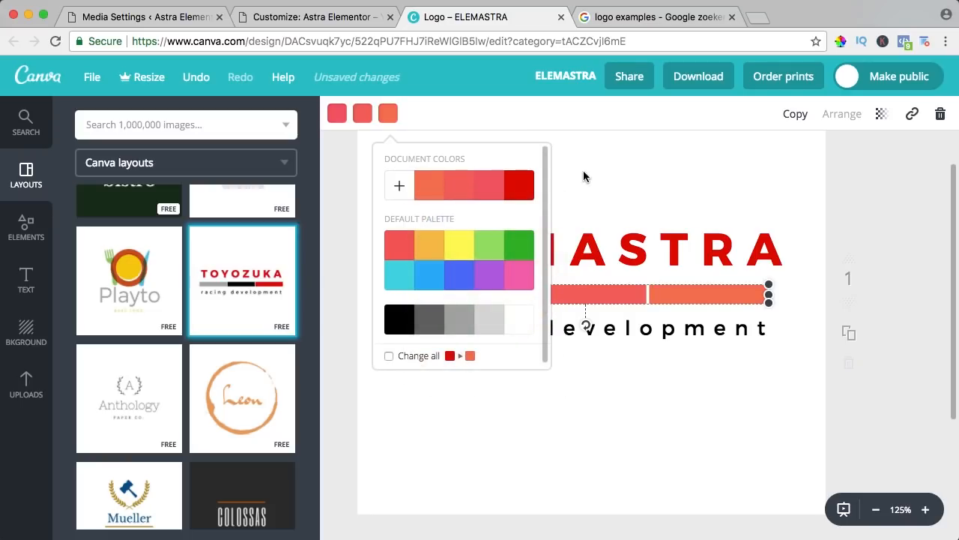
click(623, 160)
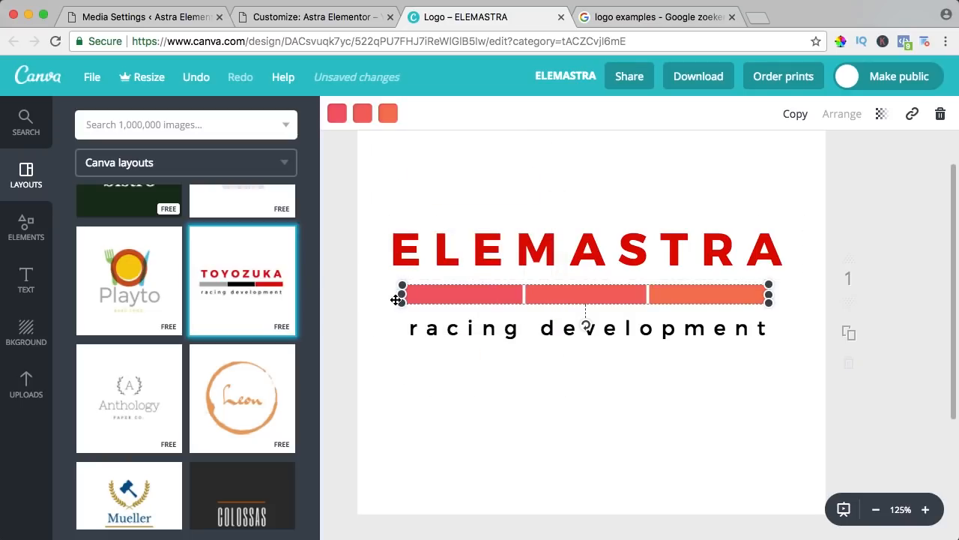
drag(400, 295, 395, 294)
drag(771, 295, 784, 294)
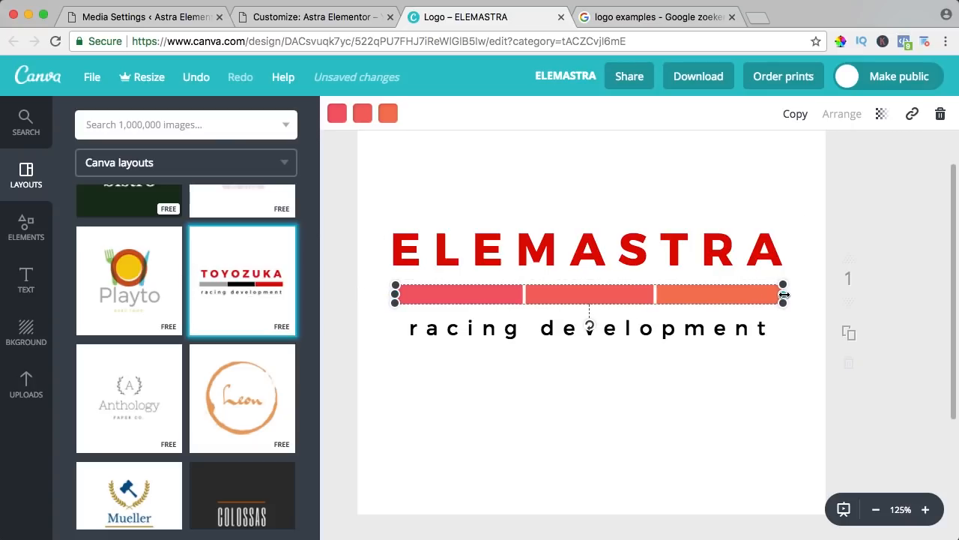
Recolour the ELEMASTRA wordmark from red to dark charcoal #2d2d2d using a custom colour
click(502, 246)
click(536, 115)
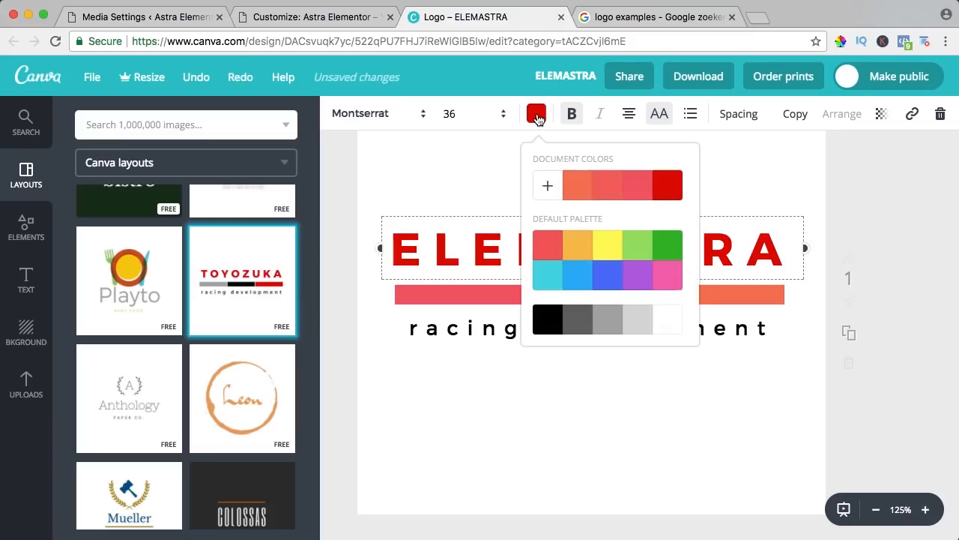
click(577, 322)
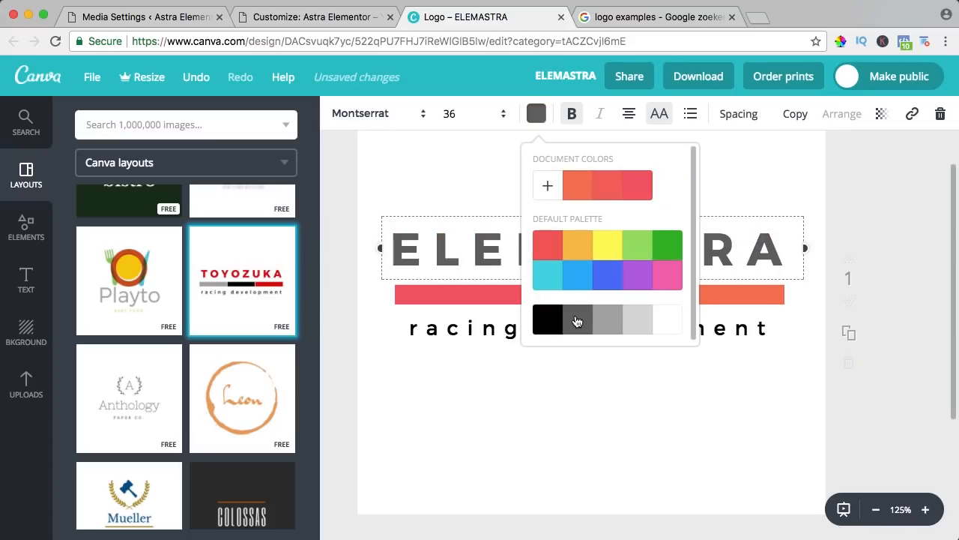
click(548, 186)
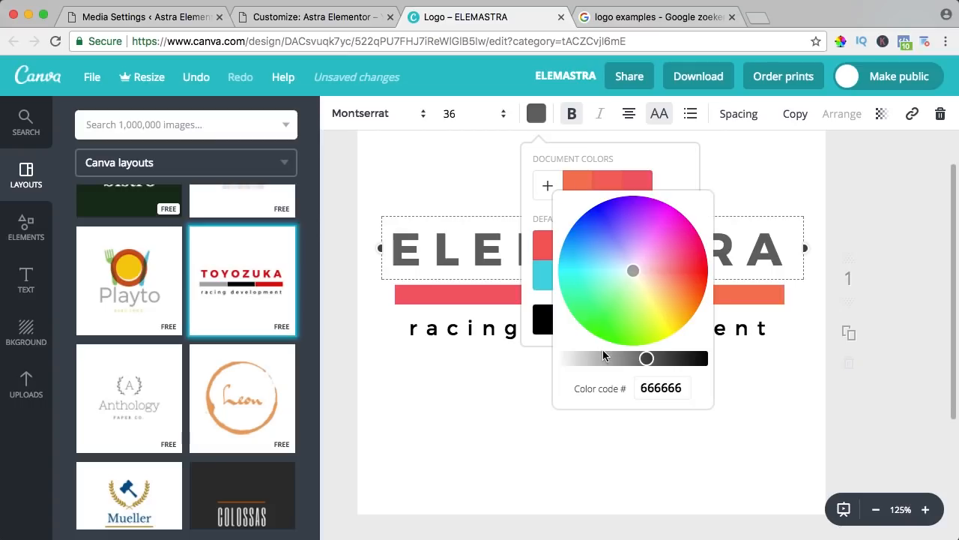
drag(646, 358, 694, 358)
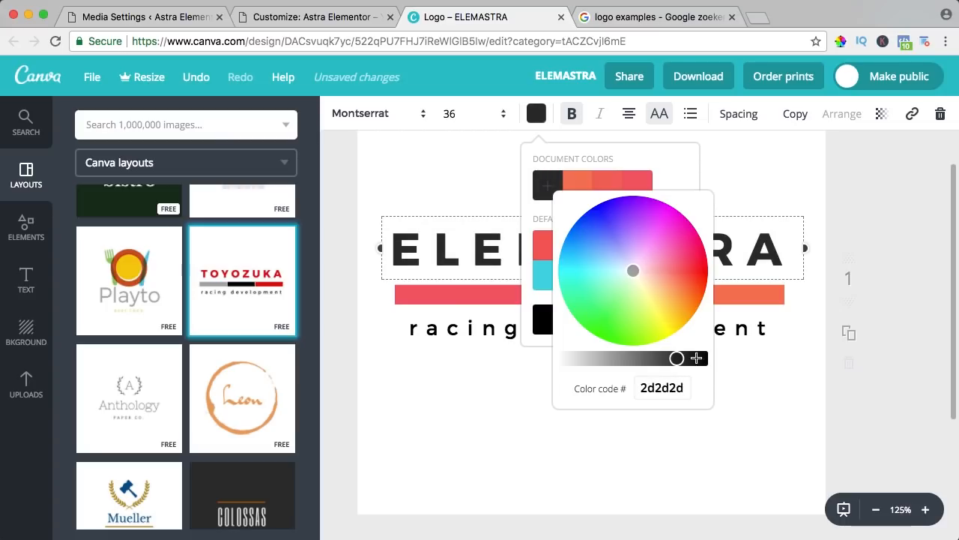
click(742, 368)
click(497, 330)
Retype the subtitle as 'Photo Film Webdesign' and set it to font size 14
click(489, 330)
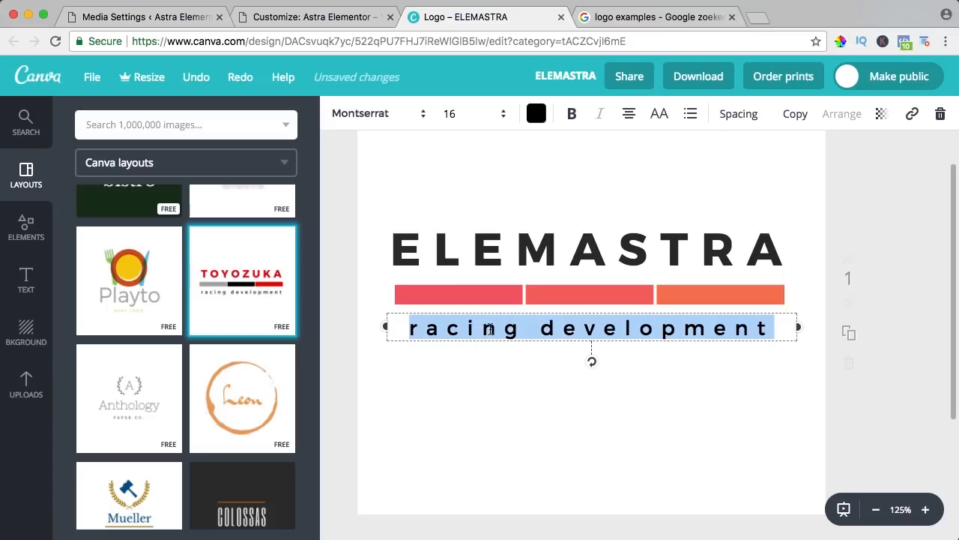
text(Photography)
key(super+a)
text(Photo)
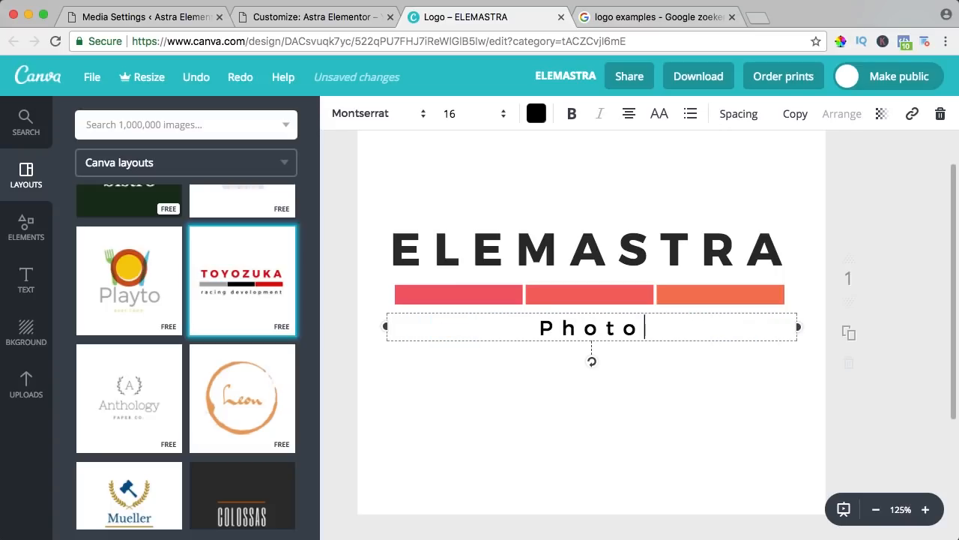
text( Film )
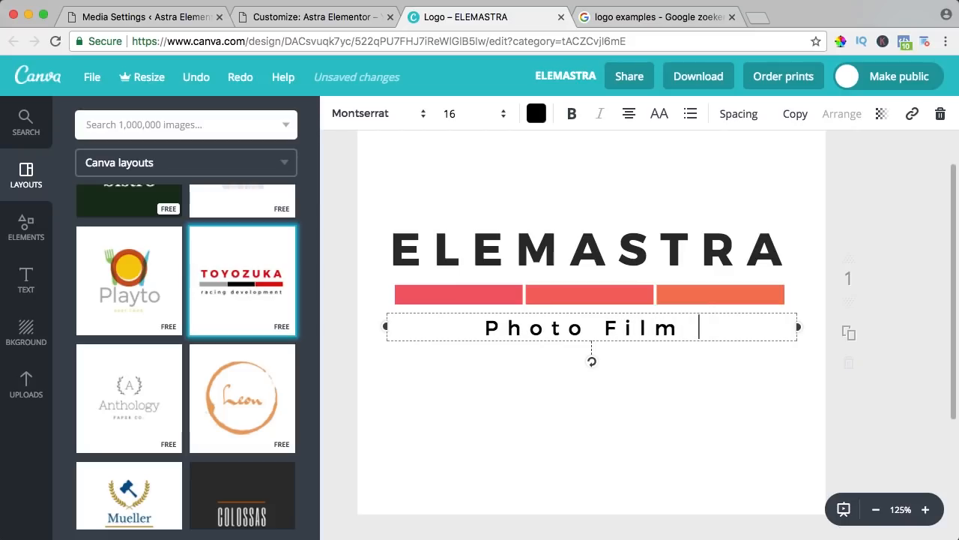
text(Webdesign)
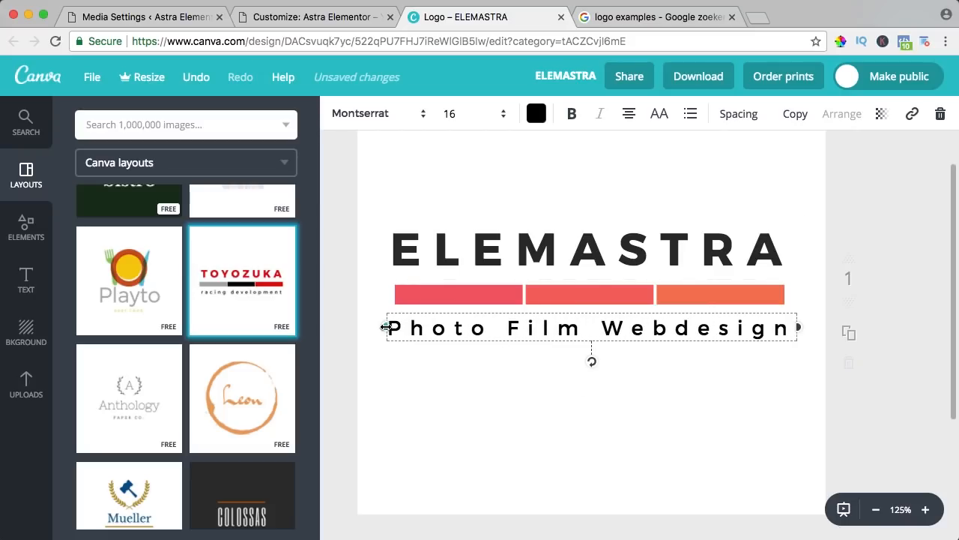
click(498, 115)
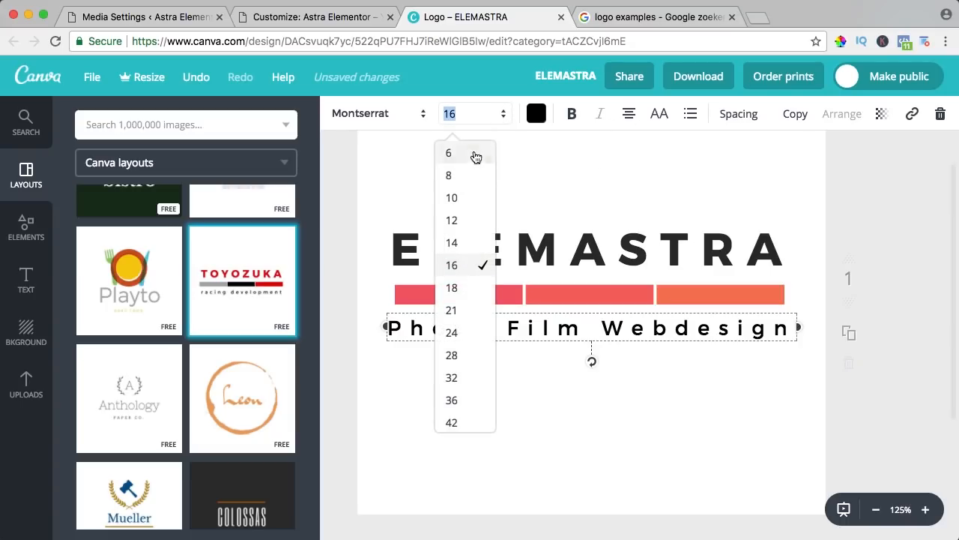
click(452, 242)
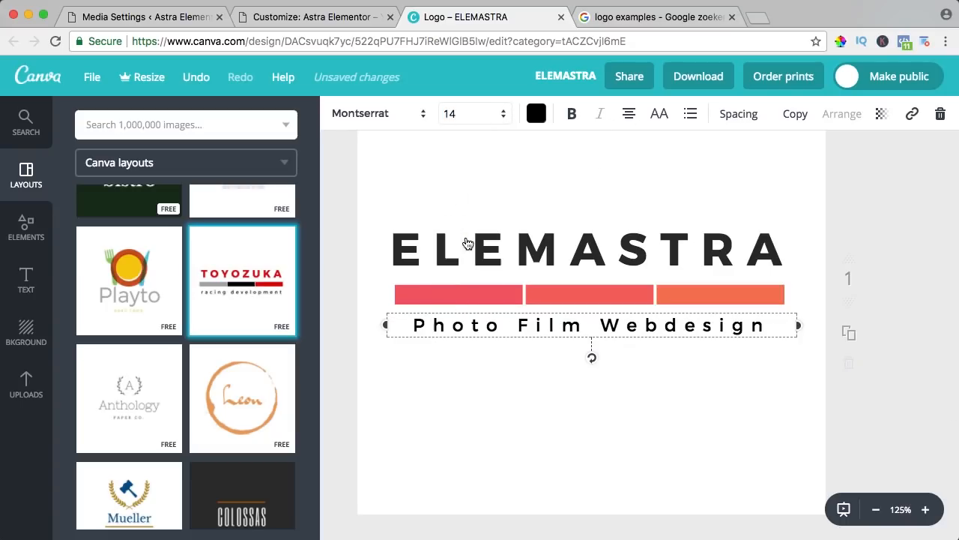
Delete the Photo Film Webdesign subtitle text box with the trash icon
click(537, 367)
click(545, 325)
click(548, 325)
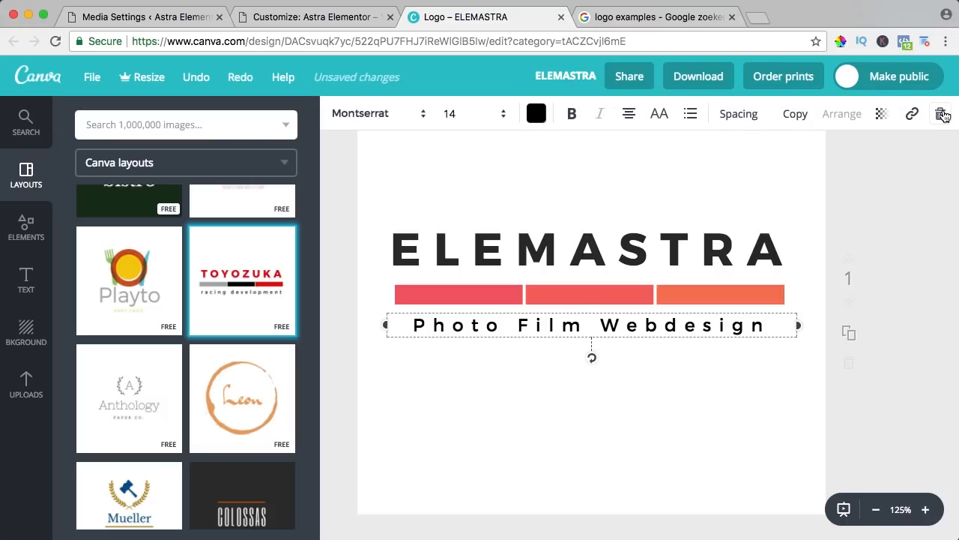
click(941, 114)
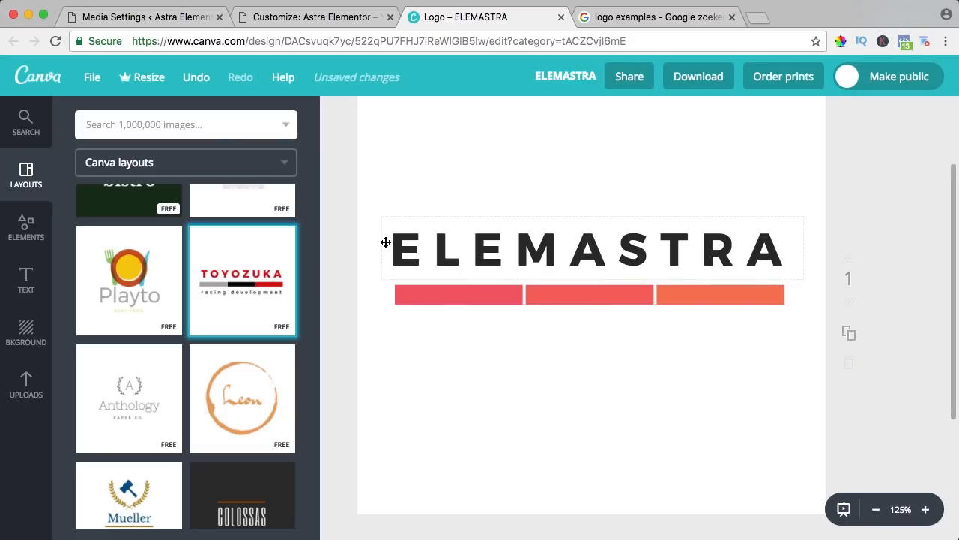
Move the coral bars up under the letters and shorten them to end under the final A
click(926, 510)
click(926, 510)
click(926, 510)
click(927, 511)
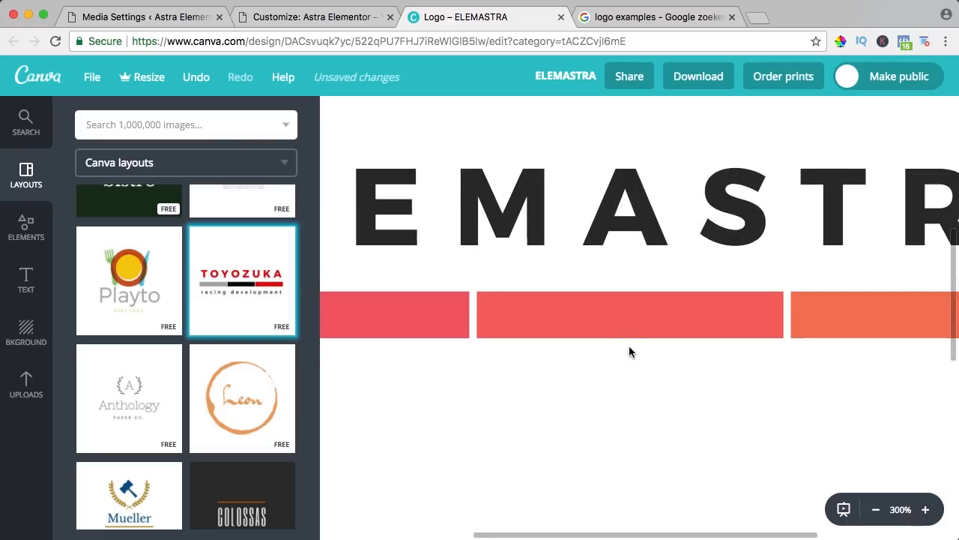
scroll(631, 345, left, 5)
click(509, 313)
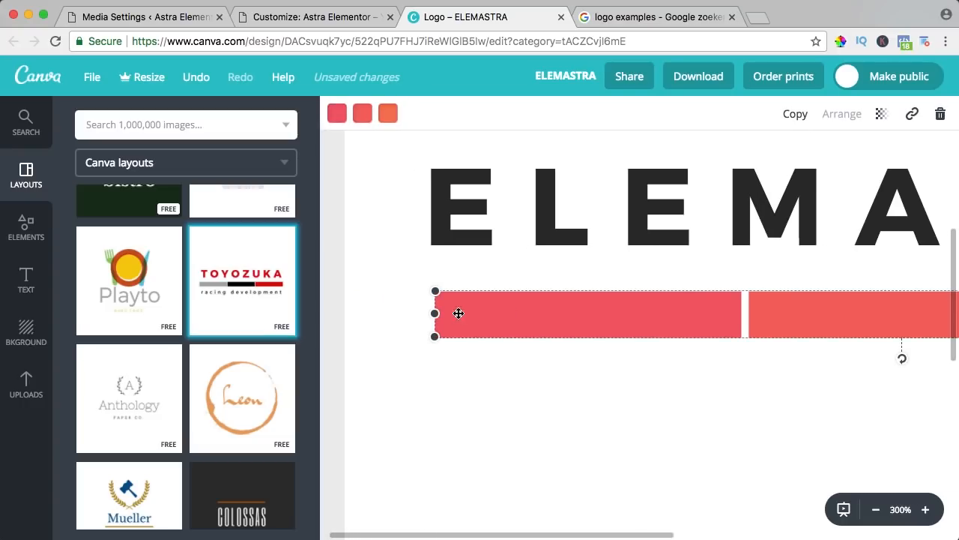
drag(469, 312, 431, 255)
scroll(633, 317, right, 10)
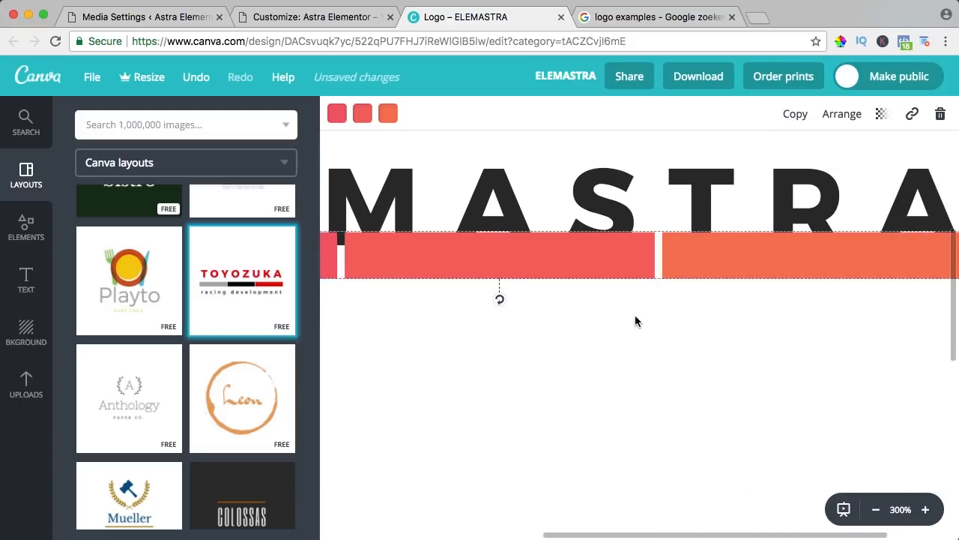
mouse_move(842, 253)
mouse_down()
mouse_move(816, 254)
mouse_move(830, 254)
mouse_up()
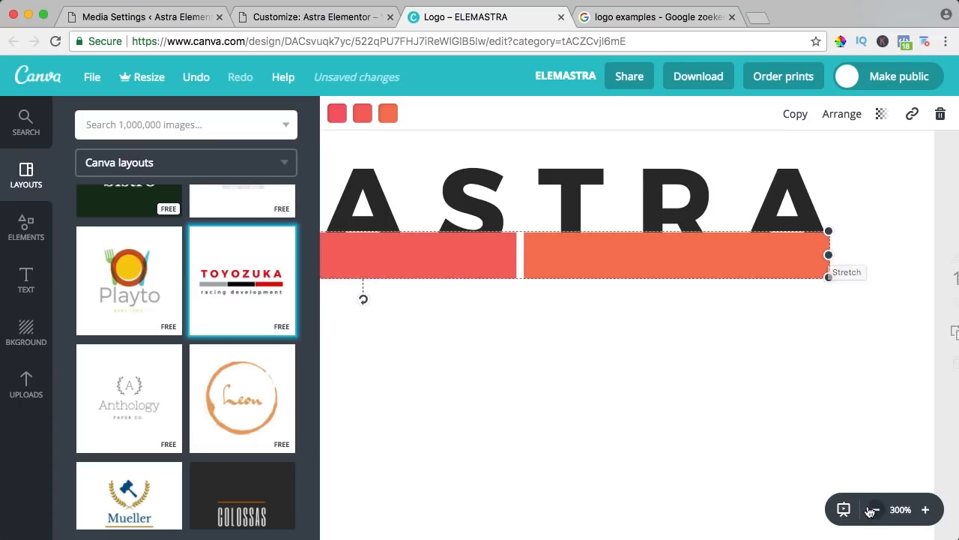
Nudge the bars down slightly beneath the ELEMASTRA wordmark and deselect them
click(874, 510)
click(874, 511)
key(Down)
key(Down)
key(Down)
key(Down)
key(Down)
key(shift+Down)
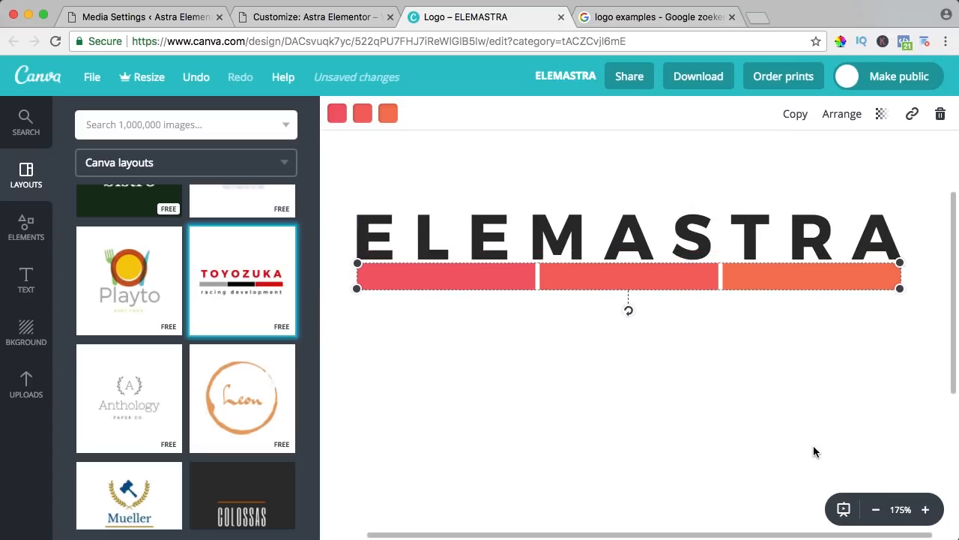
key(shift+Down)
key(Down)
key(Down)
key(Down)
key(Down)
key(Down)
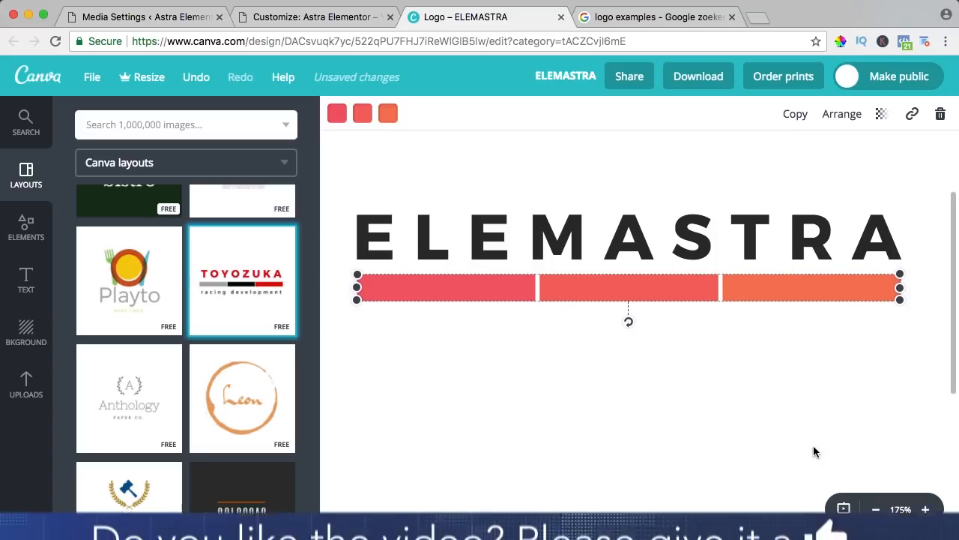
click(808, 443)
scroll(674, 322, down, 1)
scroll(675, 323, up, 4)
scroll(677, 328, down, 2)
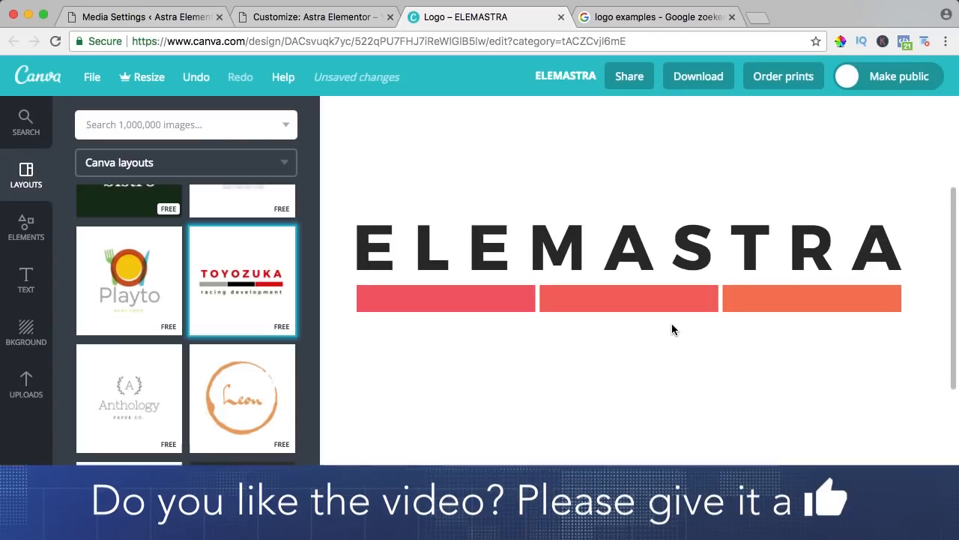
Download the ELEMASTRA logo as a PNG, then make a copy of the design
click(697, 77)
click(659, 154)
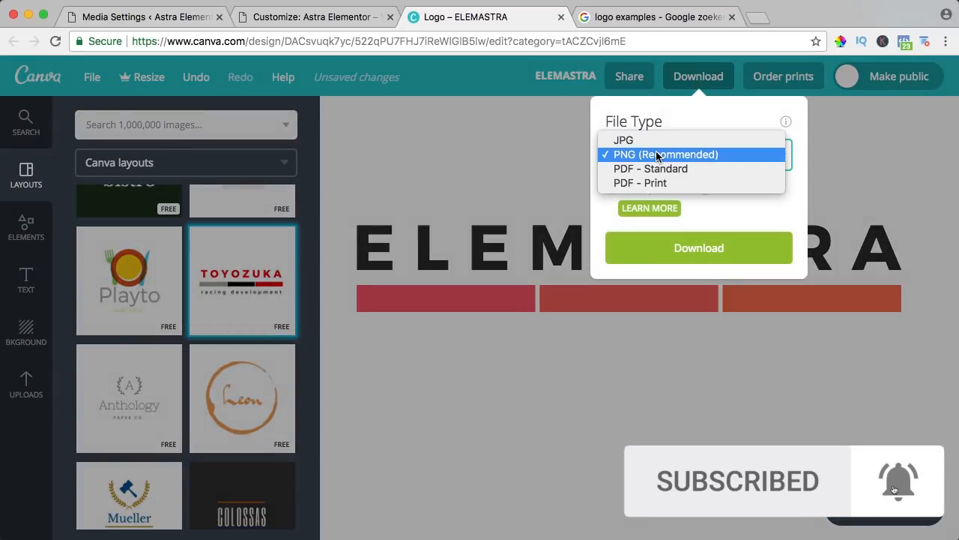
click(657, 155)
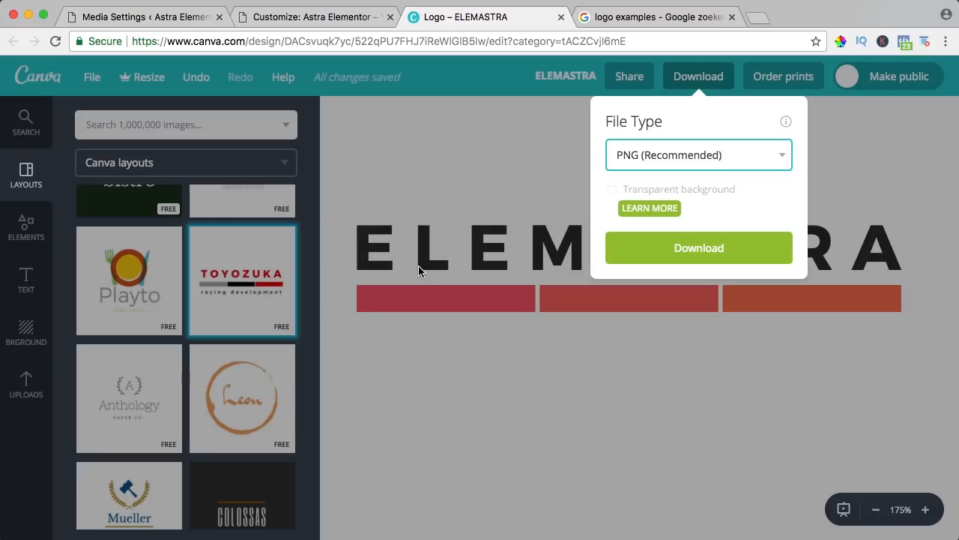
click(612, 184)
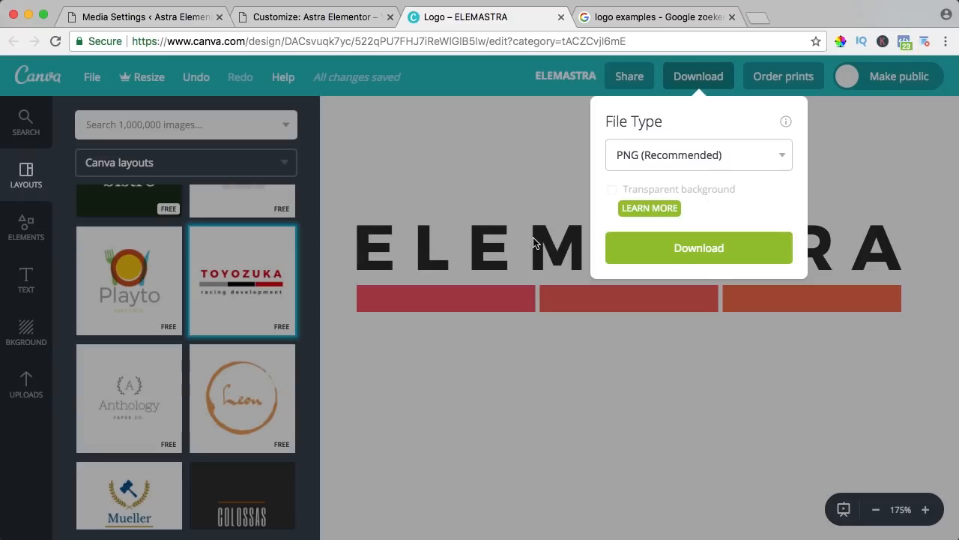
click(705, 251)
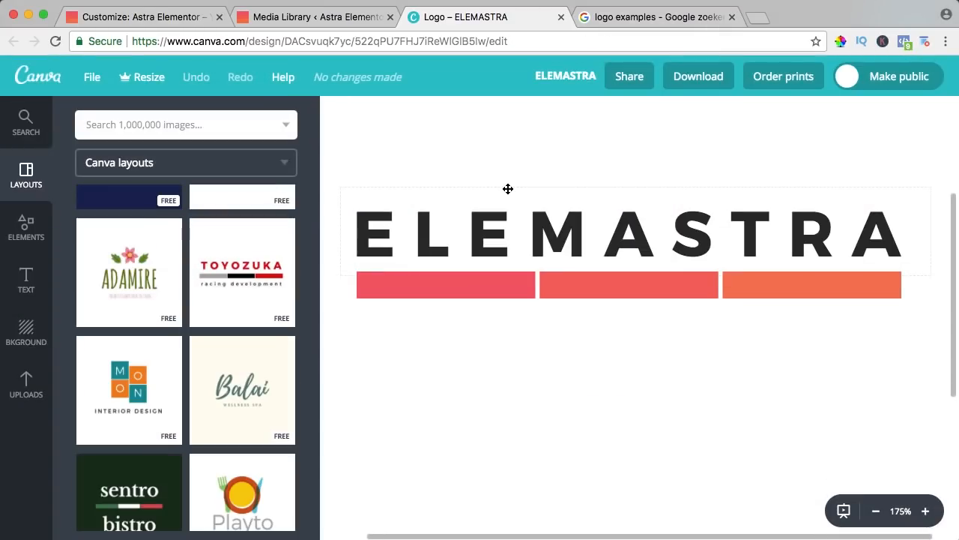
click(93, 78)
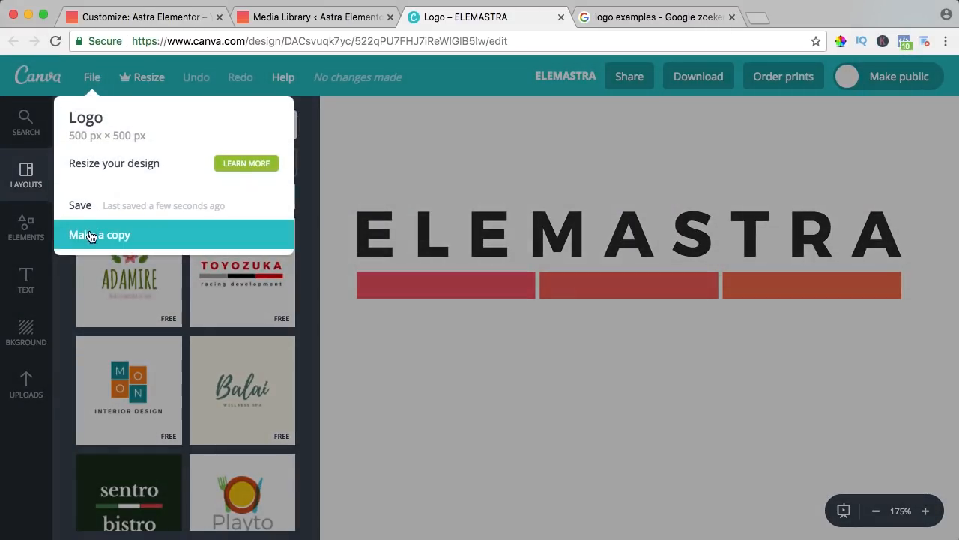
click(90, 234)
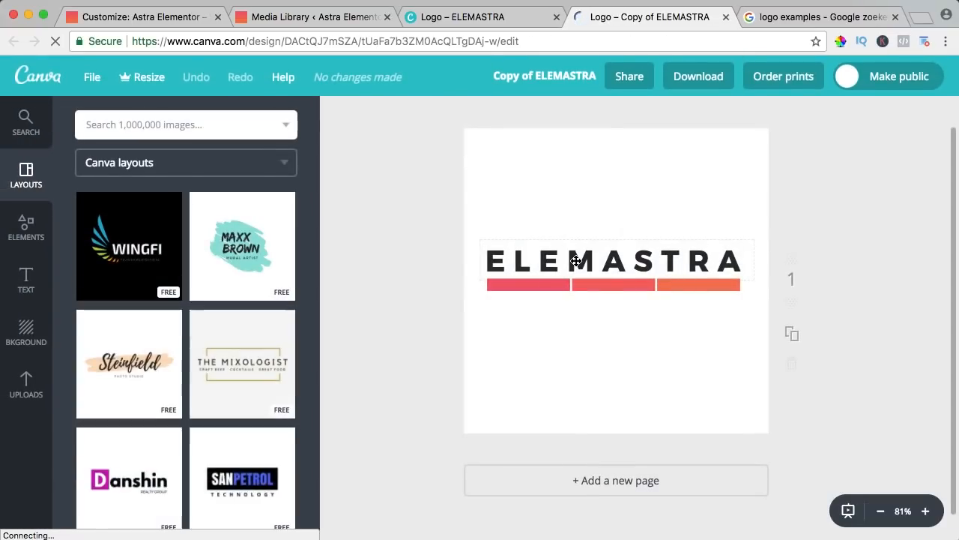
Delete the ELEMASTRA wordmark and the coral bars from the copied design
click(572, 261)
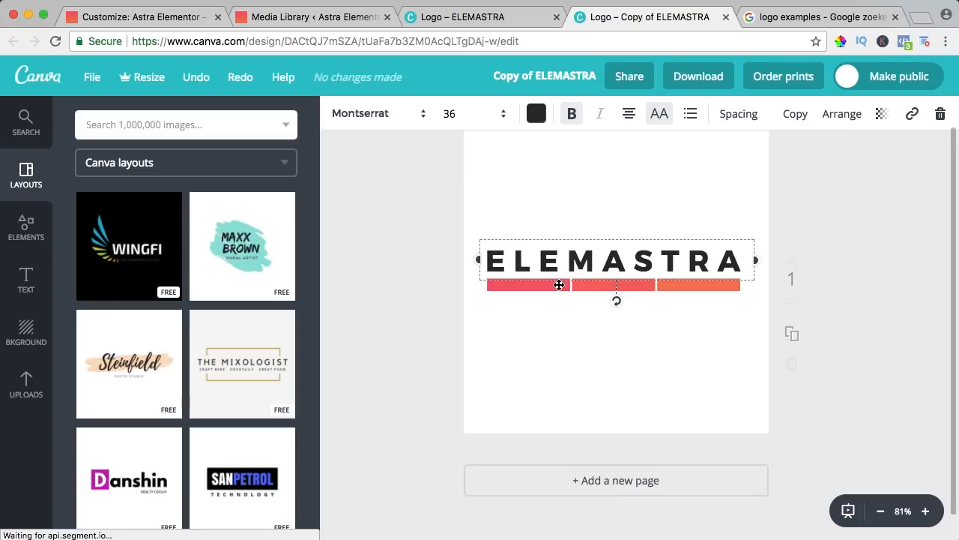
key(Delete)
click(561, 281)
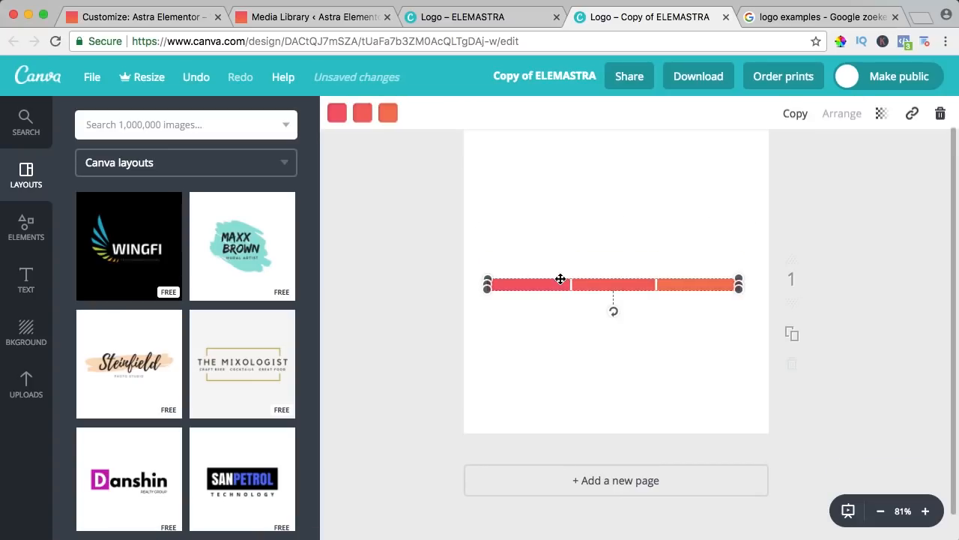
click(938, 113)
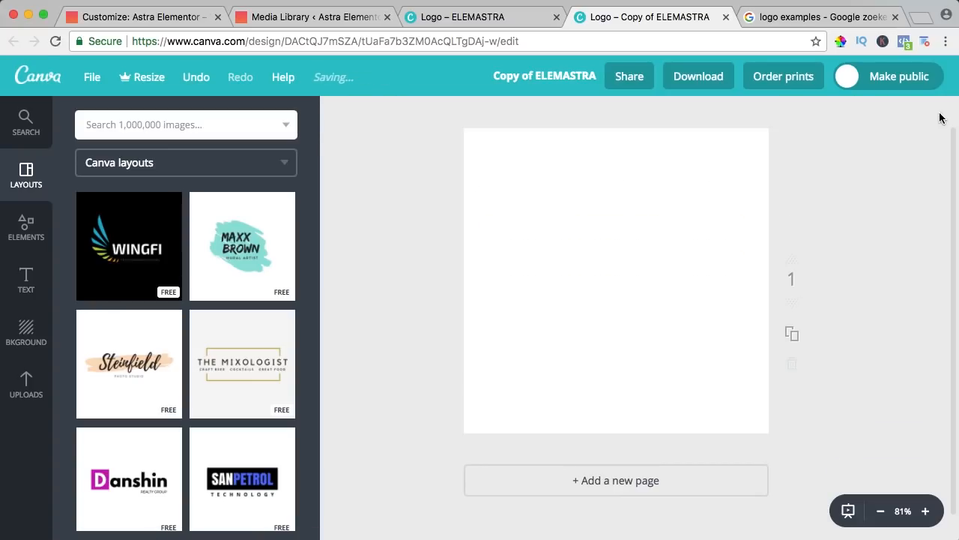
Browse the grid layouts in the Elements library
click(26, 234)
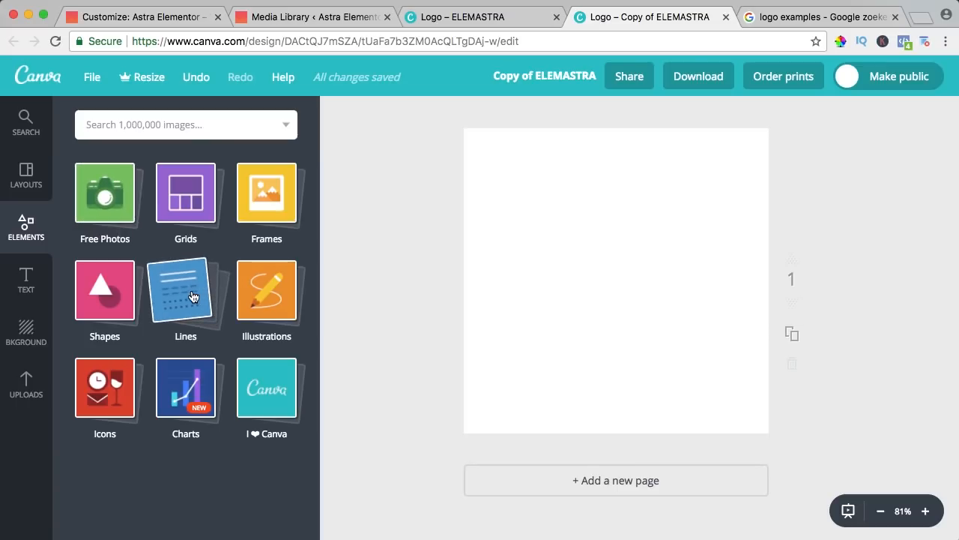
click(186, 197)
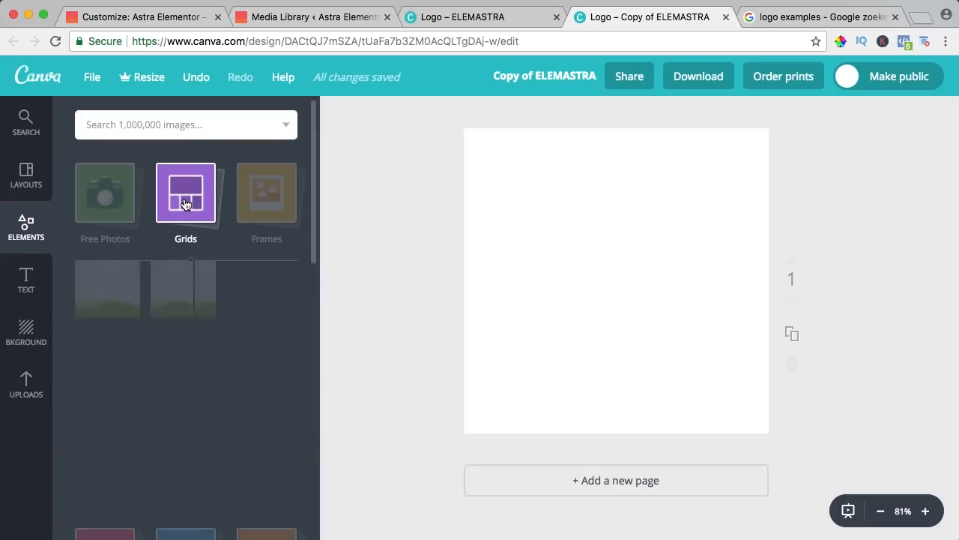
scroll(199, 265, down, 5)
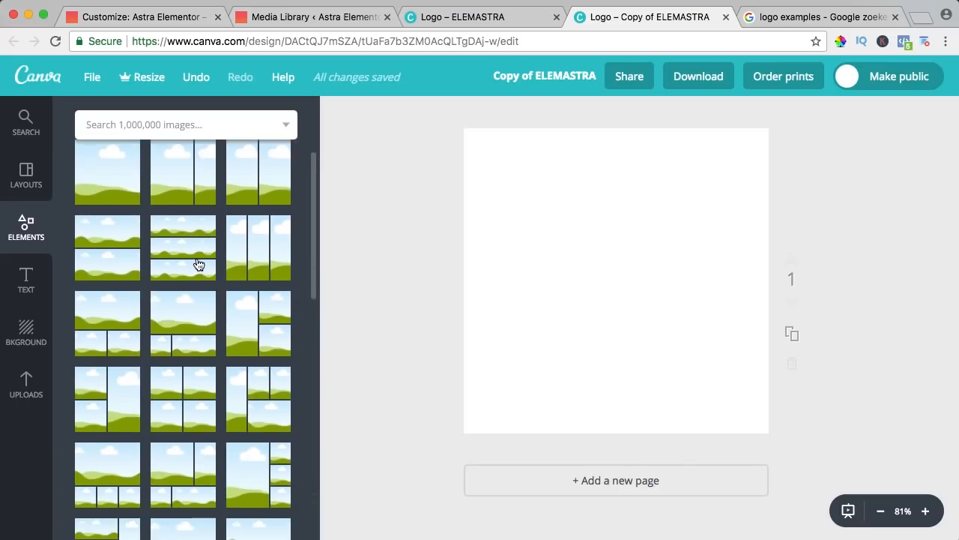
Add a three-row grid and fill its rows with the red, coral and orange document colours
click(188, 240)
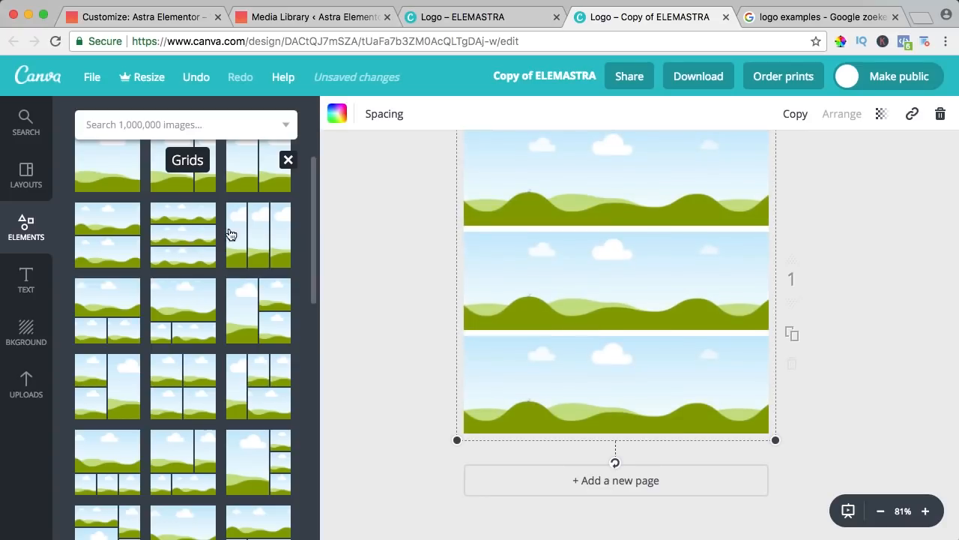
click(336, 113)
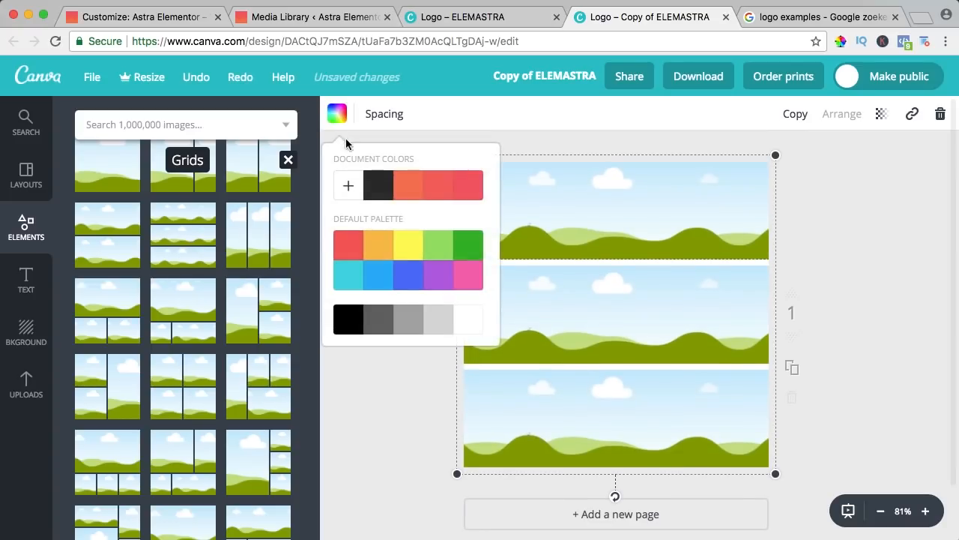
click(472, 187)
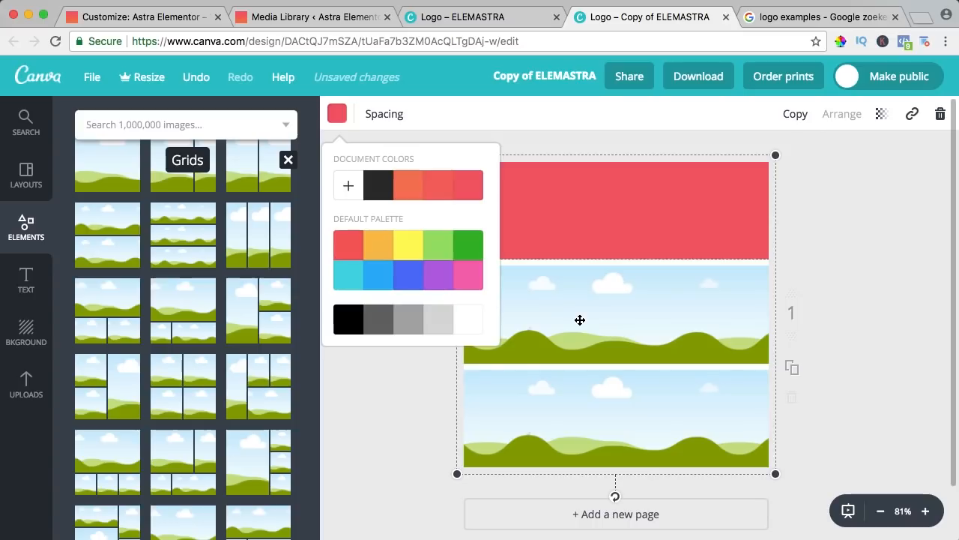
click(579, 320)
click(337, 115)
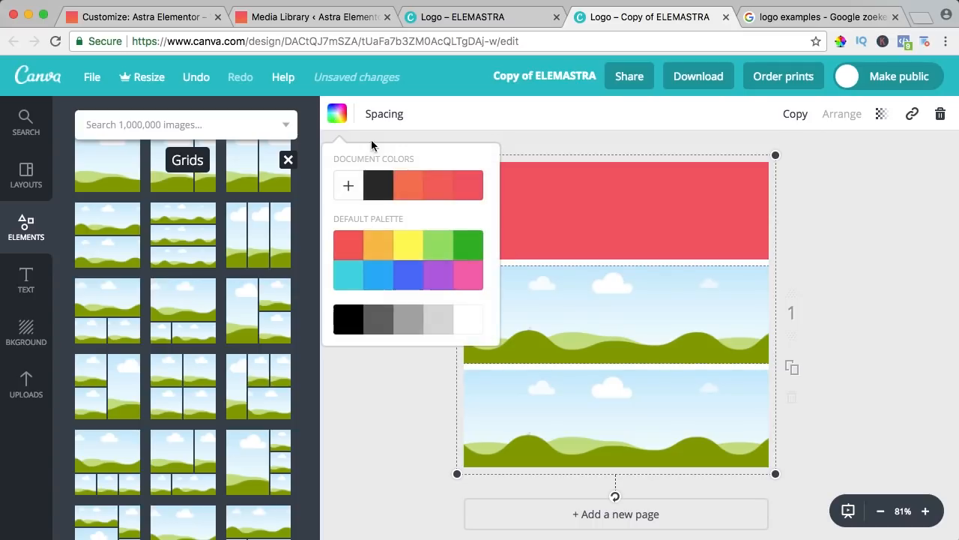
click(439, 186)
click(592, 411)
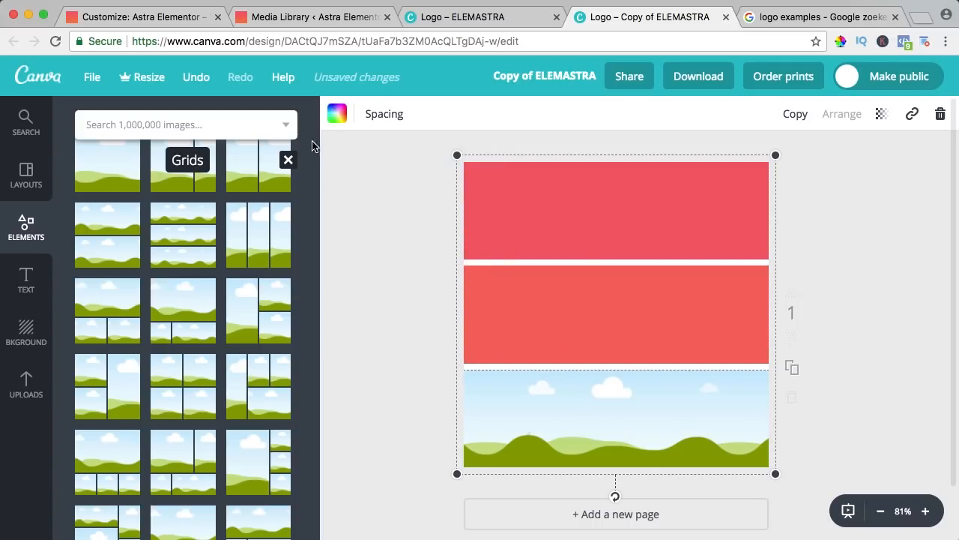
click(337, 113)
click(407, 188)
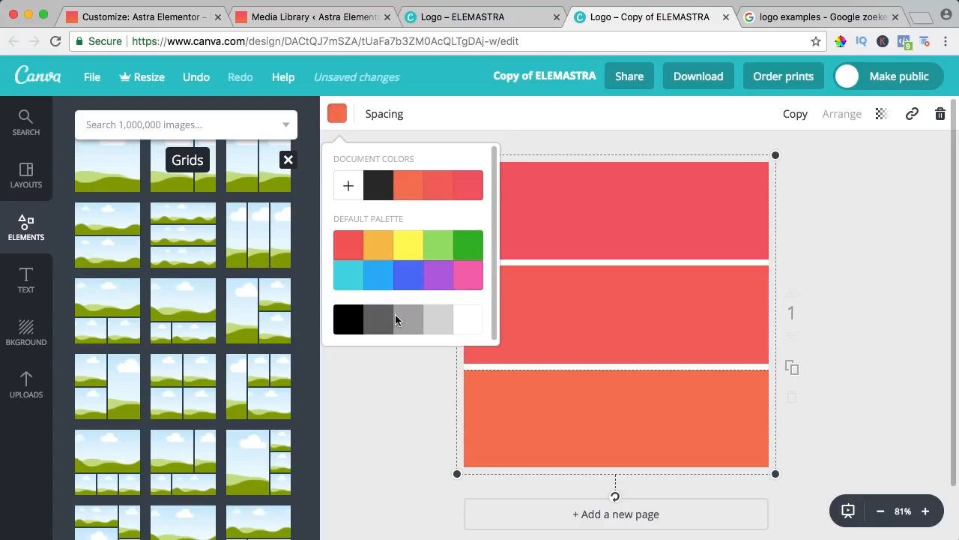
click(400, 387)
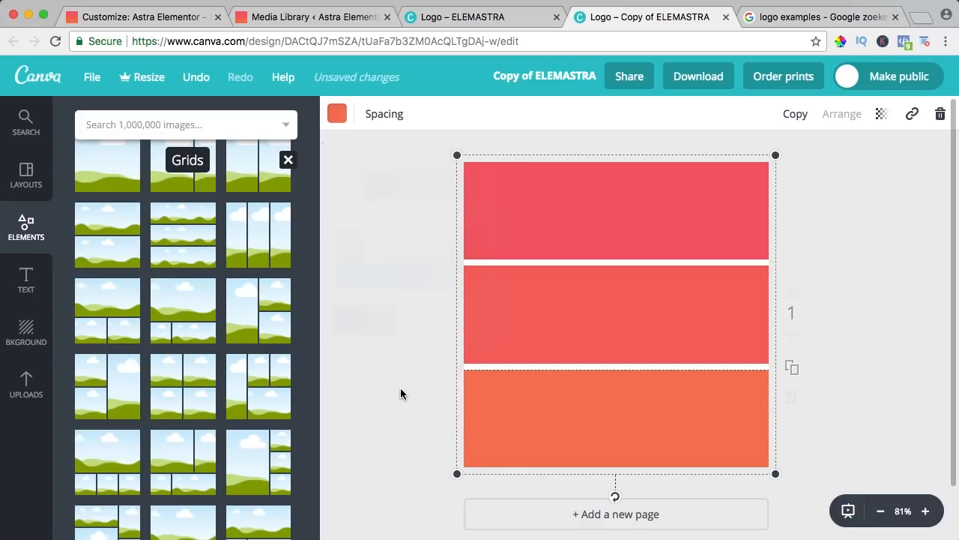
click(26, 234)
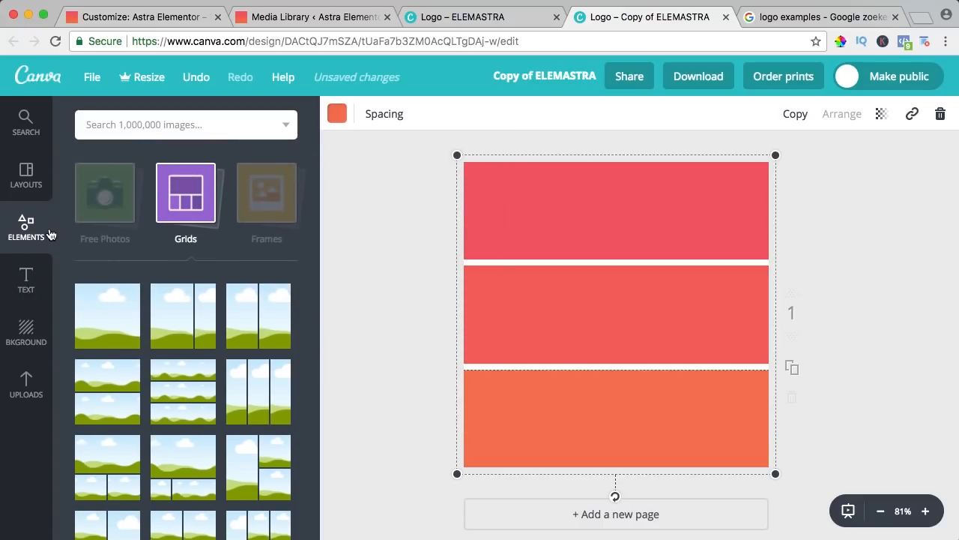
Search for 'came' graphics and drag the camera aperture graphic onto the page
click(150, 124)
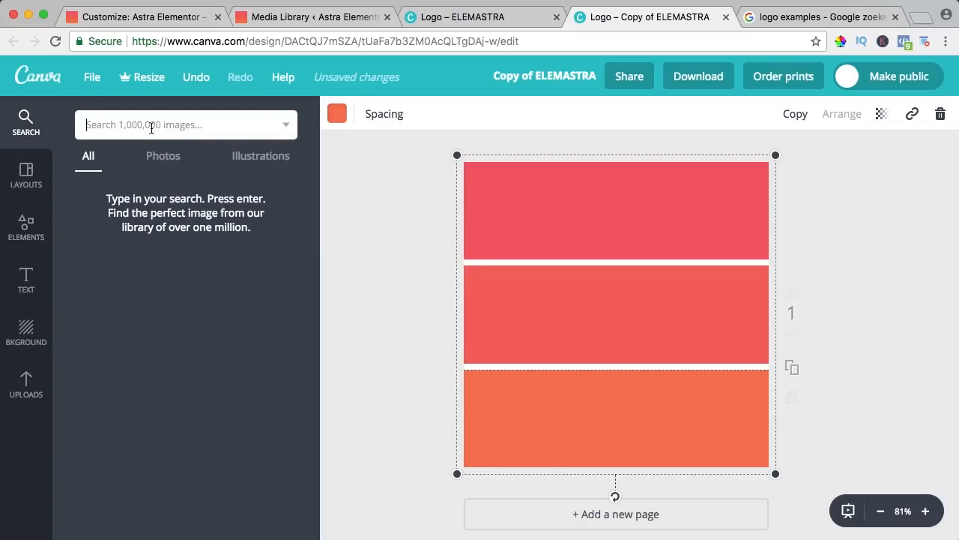
text(camera)
key(Return)
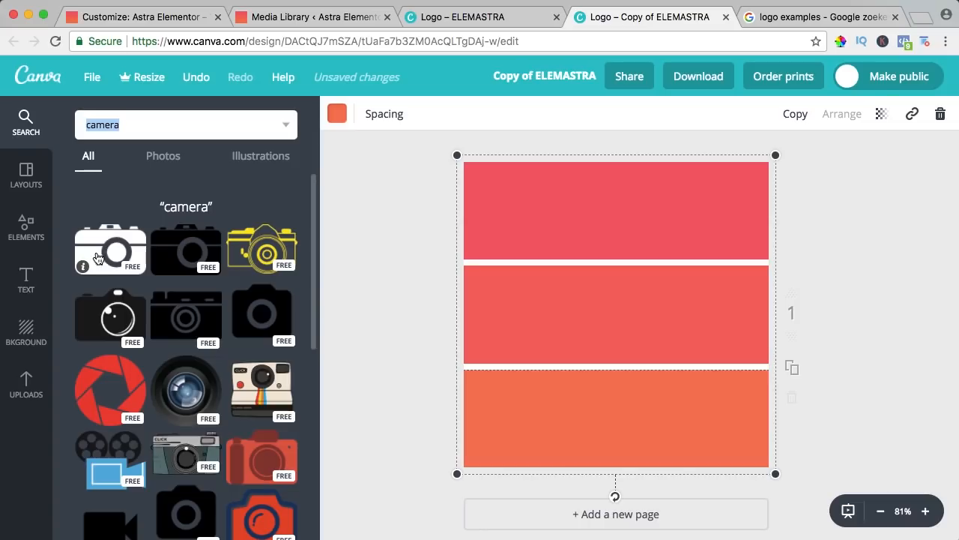
scroll(138, 256, down, 2)
drag(102, 298, 574, 229)
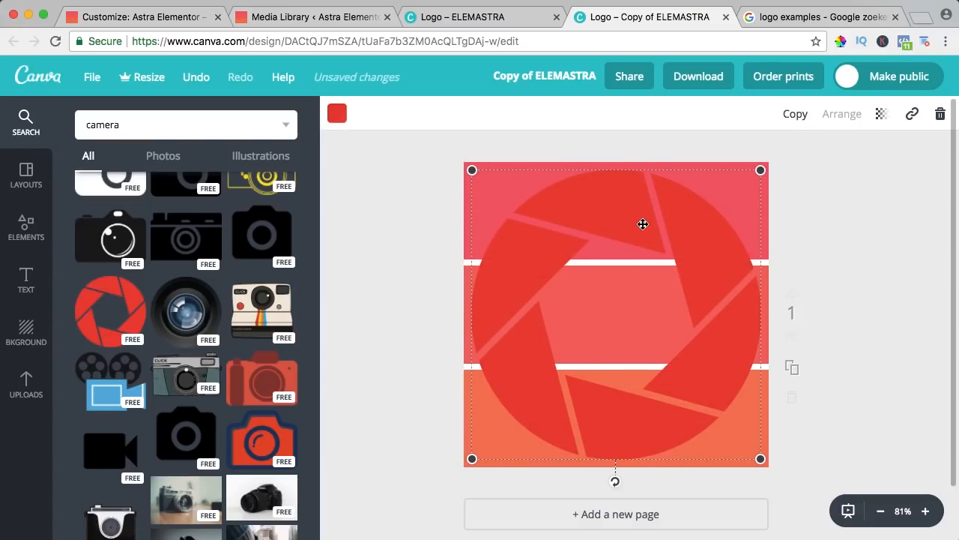
Make the aperture white, shrink it to fit the page, and centre it over the bands
click(336, 113)
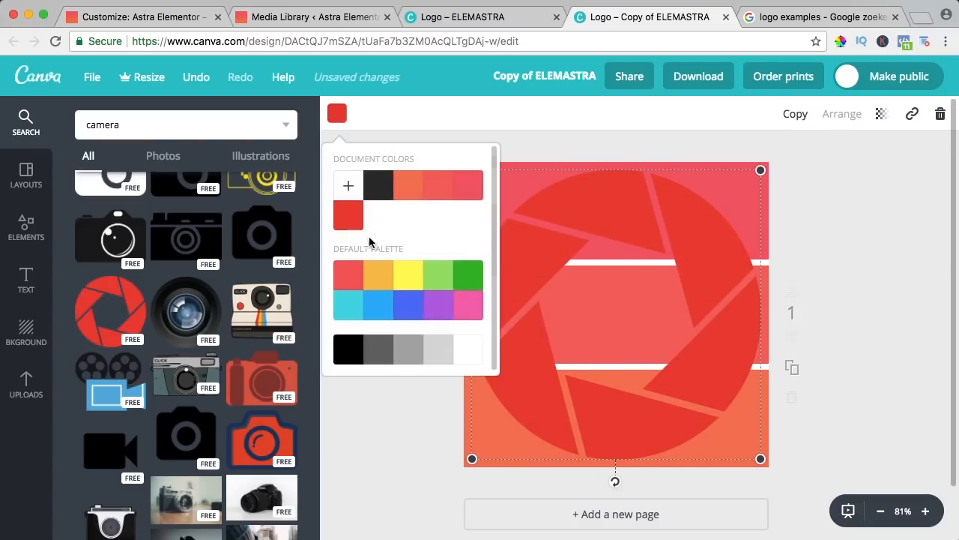
click(463, 346)
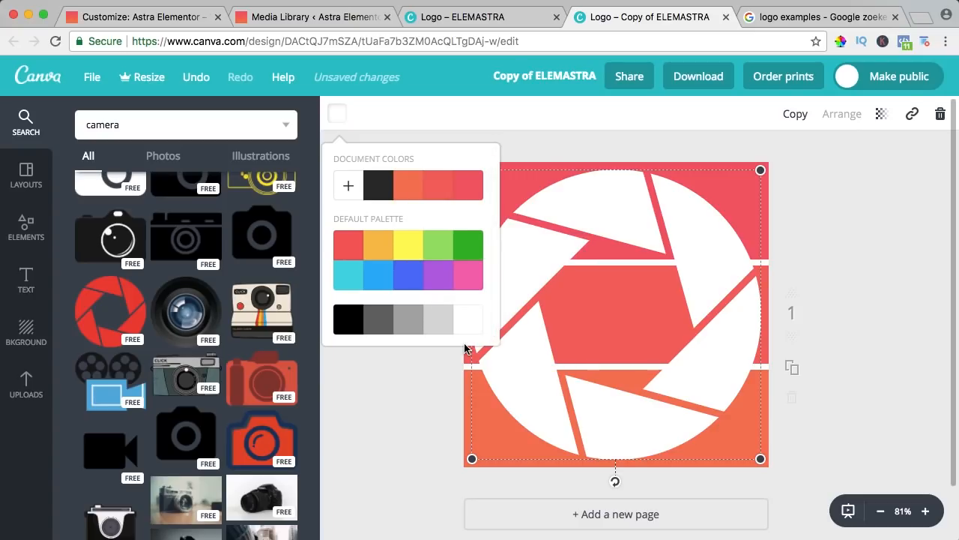
click(697, 258)
drag(756, 170, 712, 211)
mouse_move(638, 235)
mouse_down()
mouse_move(615, 245)
mouse_move(623, 220)
mouse_move(620, 233)
mouse_up()
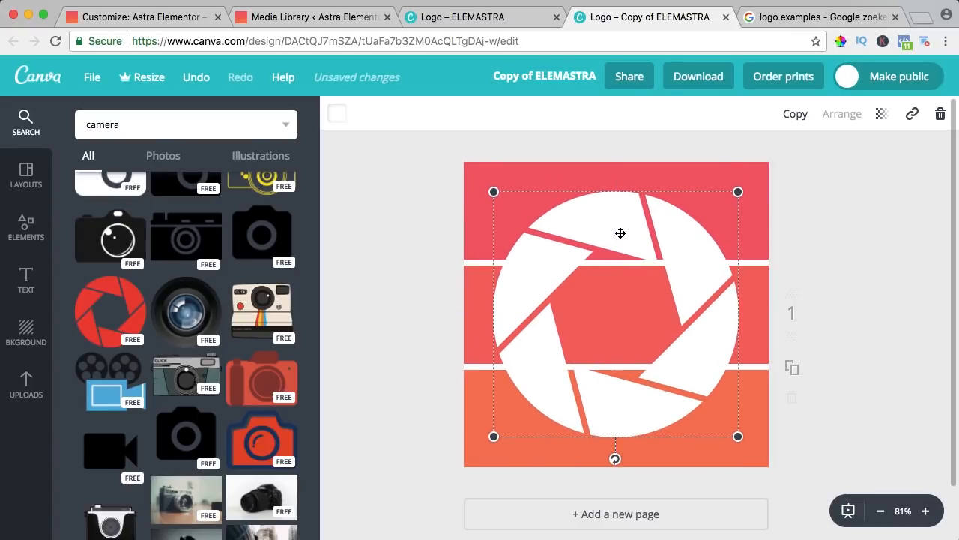
Download the aperture-on-coral-bars design as a PNG (Recommended) file
click(697, 78)
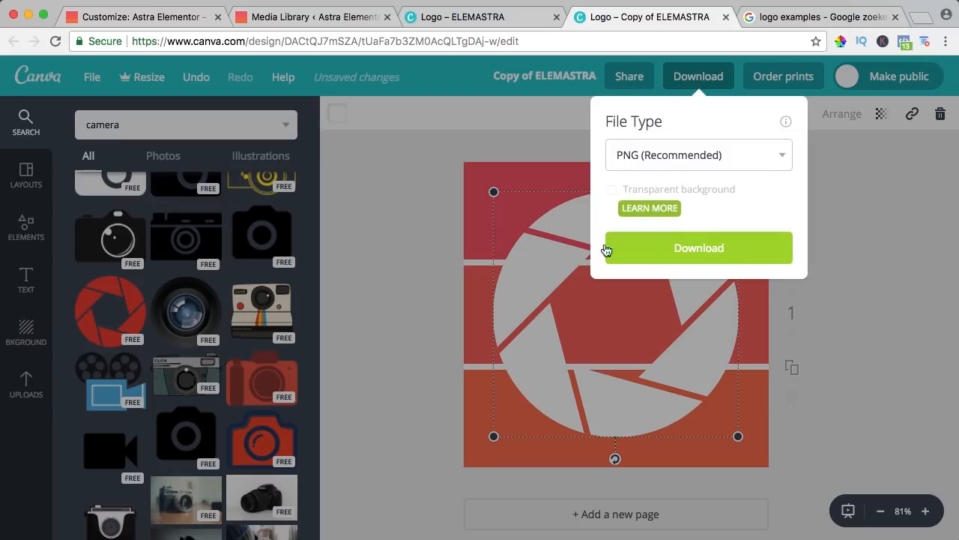
click(698, 254)
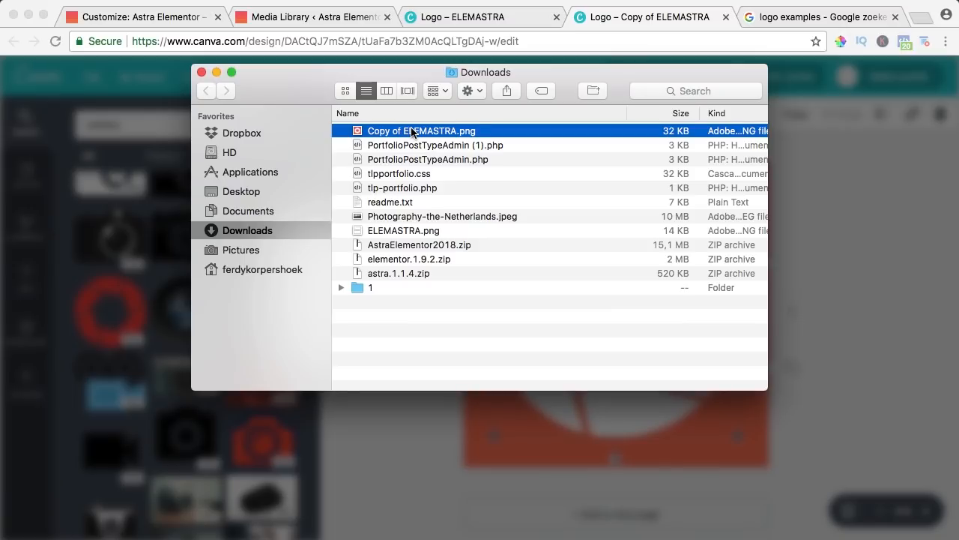
Rename the downloaded Copy of ELEMASTRA.png to Favicon.png and preview it in Finder
key(Return)
text(Favicon.png)
key(Return)
key(space)
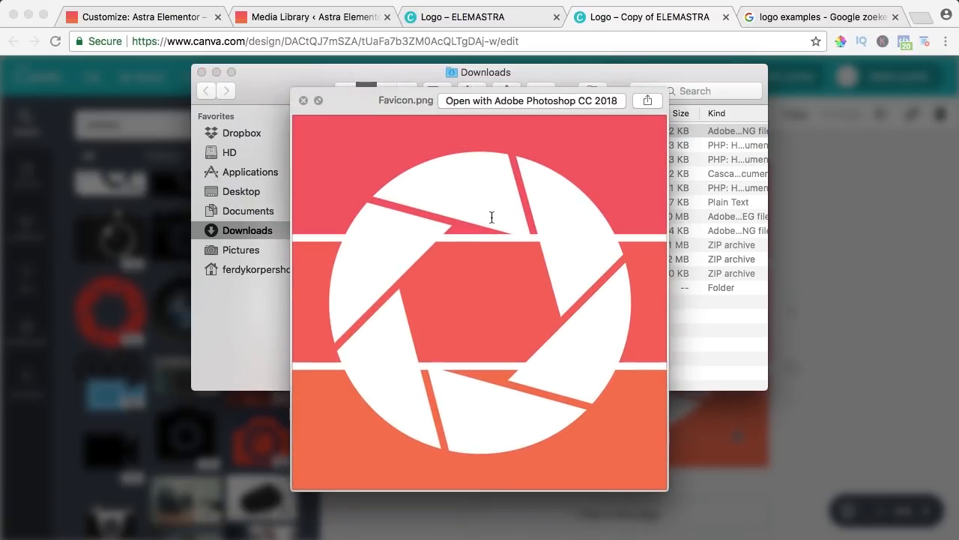
key(space)
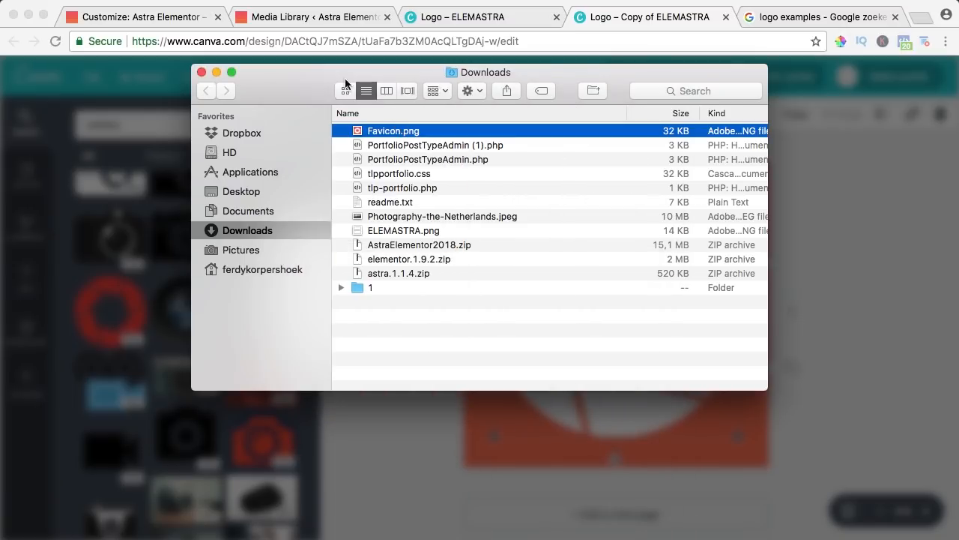
click(202, 73)
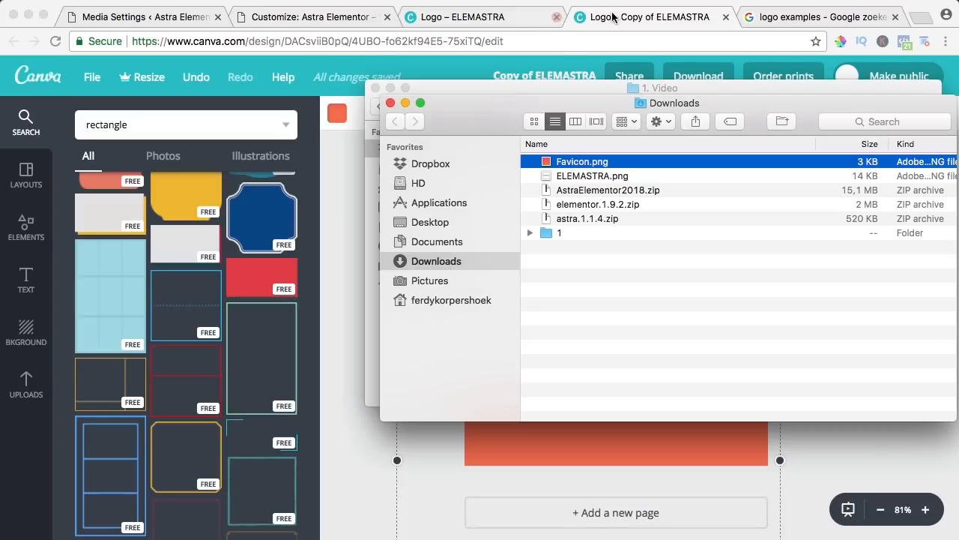
click(612, 16)
Upload Favicon.png and ELEMASTRA.png from Downloads to the WordPress Media Library
click(169, 23)
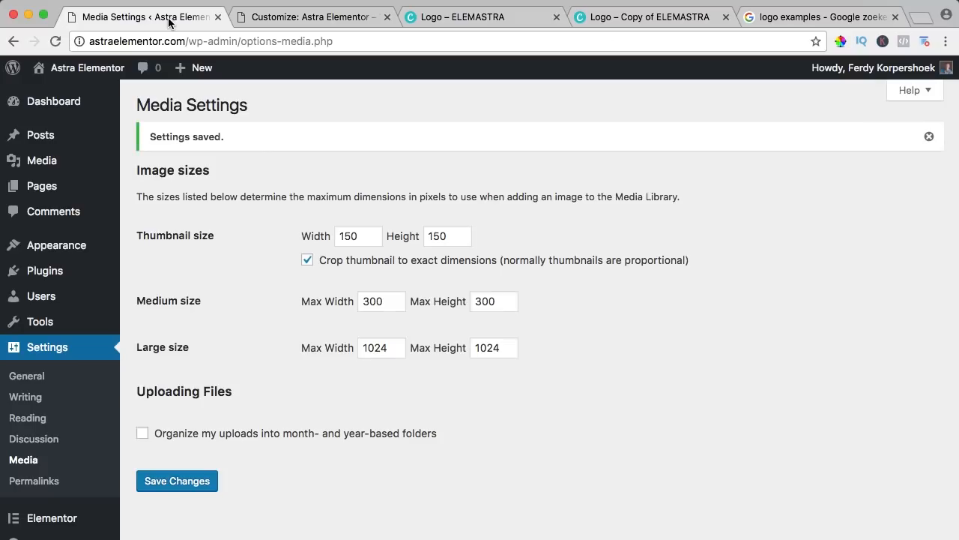
click(55, 162)
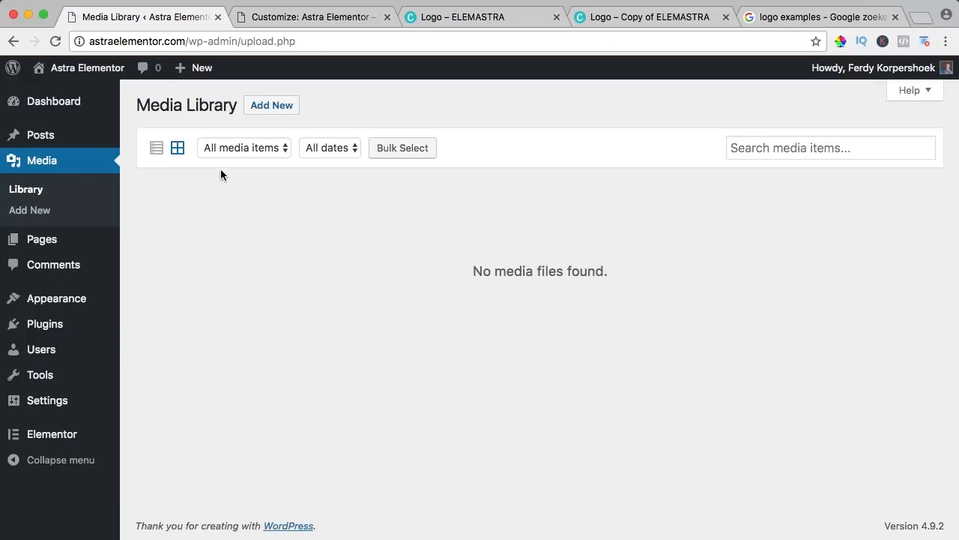
click(274, 110)
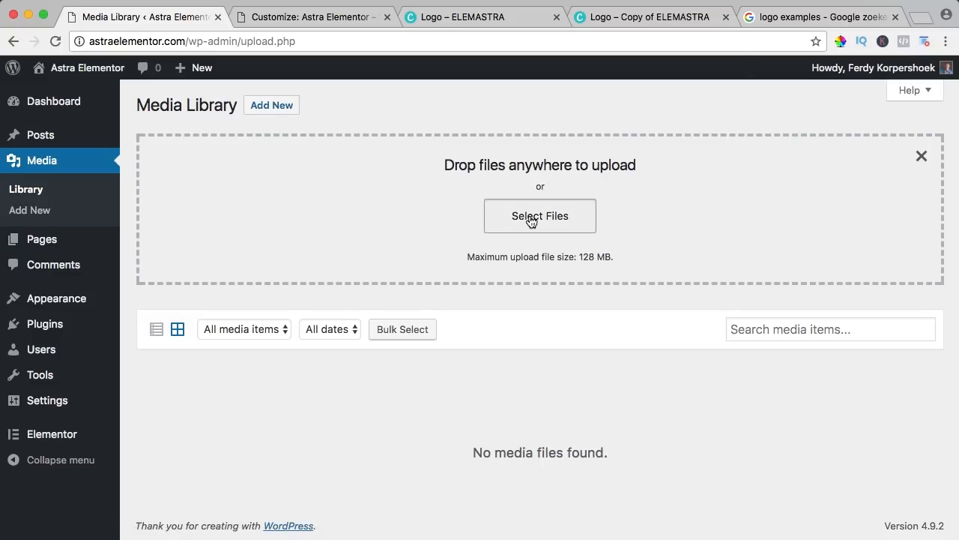
click(530, 218)
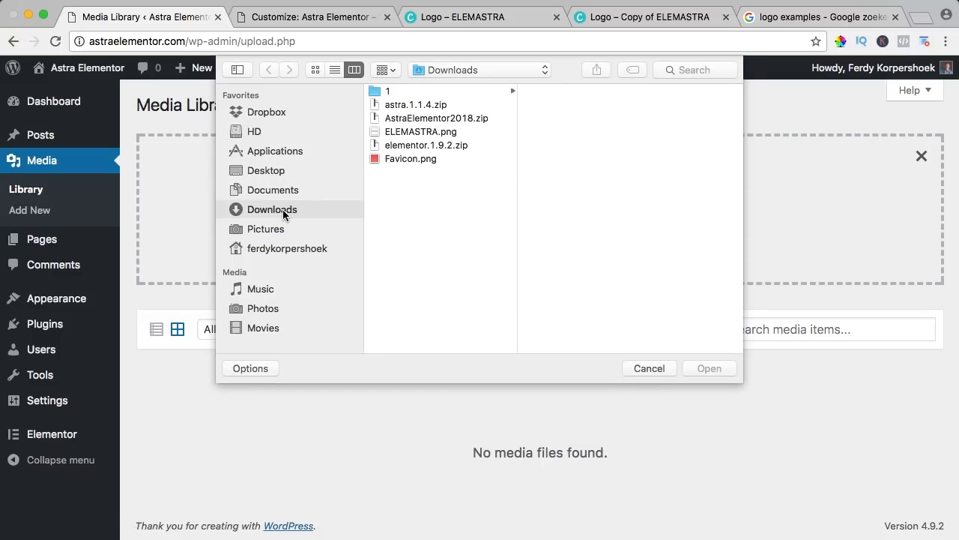
click(407, 159)
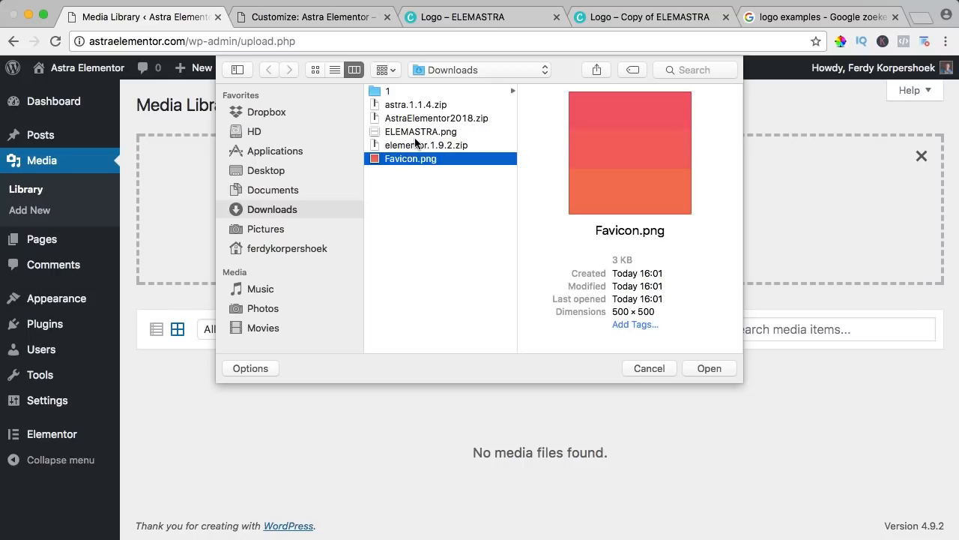
super+click(408, 131)
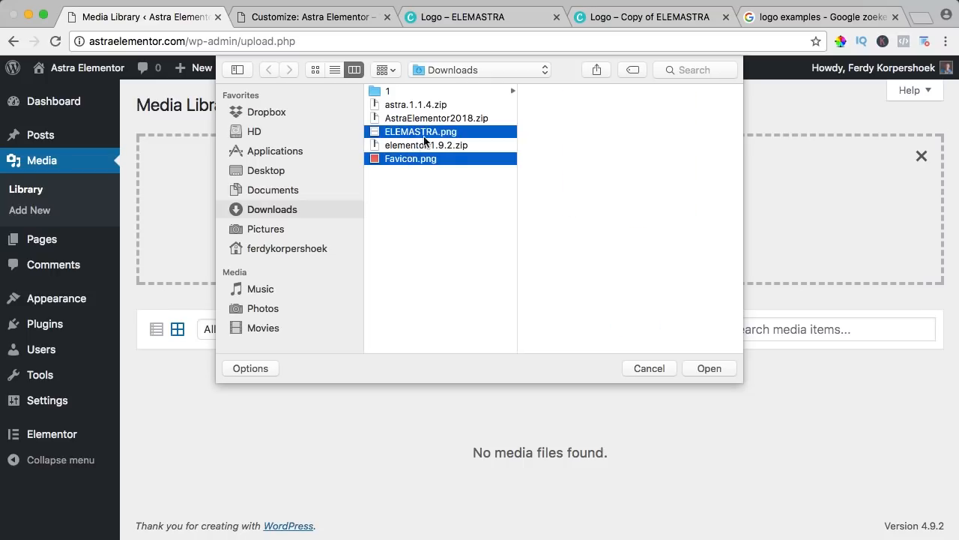
click(709, 368)
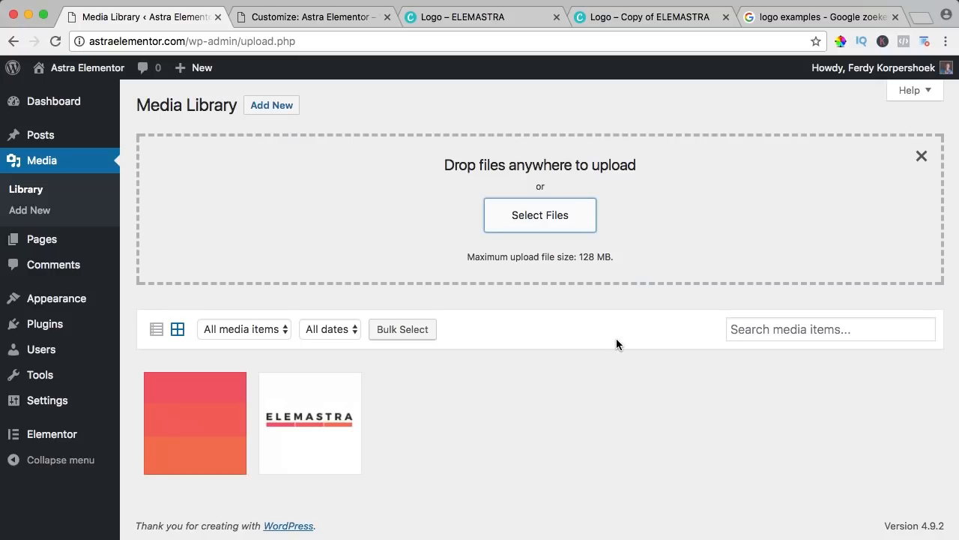
Open the ELEMASTRA image in the image editor and draw a crop box around the wordmark
click(314, 419)
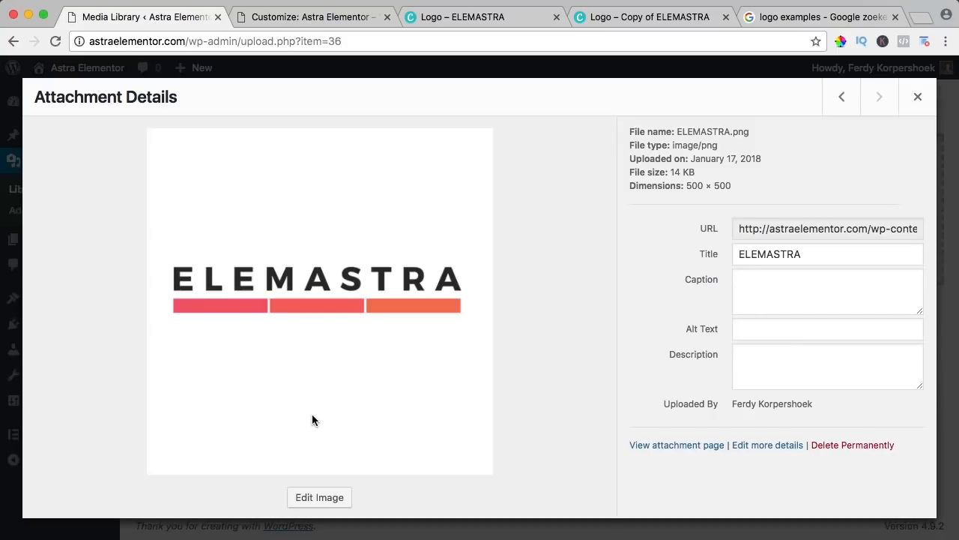
click(319, 497)
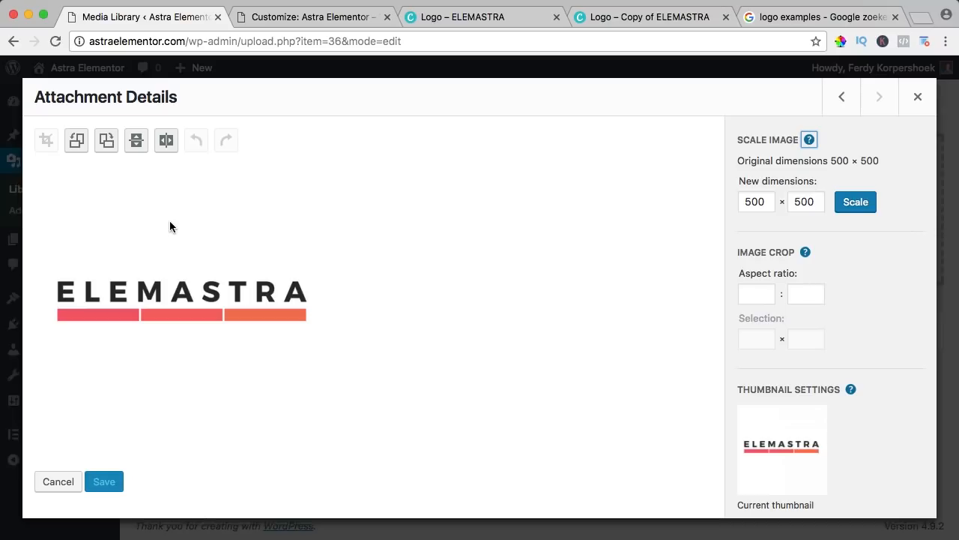
drag(87, 252, 308, 323)
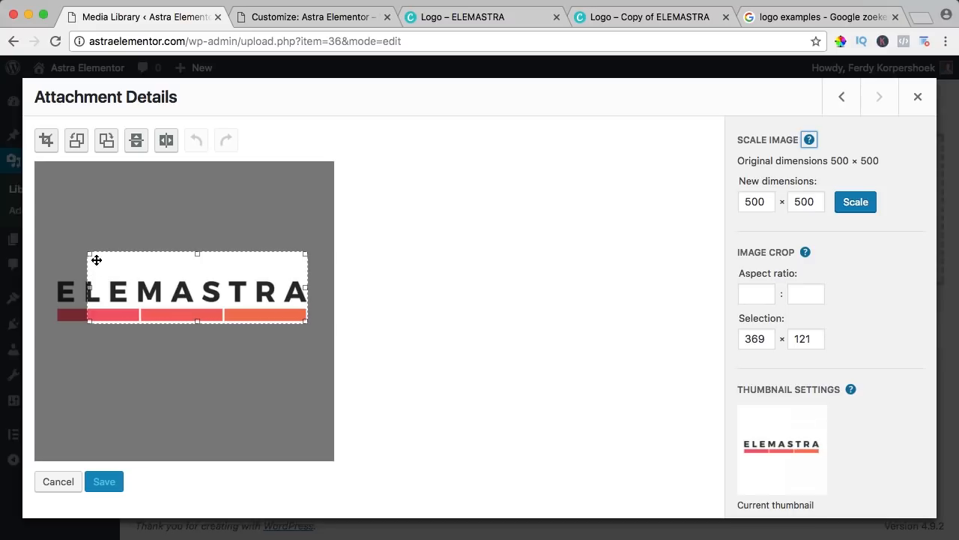
drag(91, 256, 56, 275)
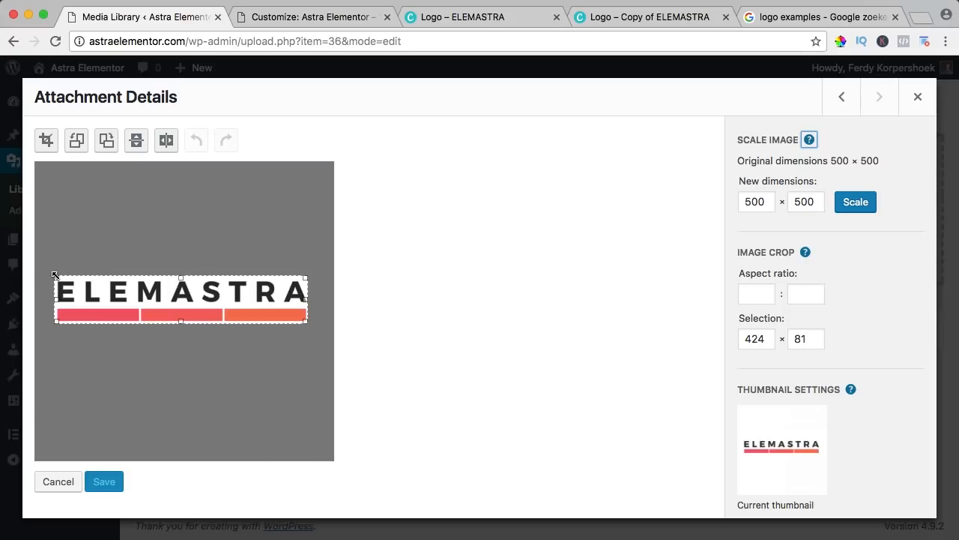
Extend the crop to the end of the coral bars, then apply and save the 428 × 77 crop
key(super+plus)
key(super+plus)
key(super+plus)
key(super+plus)
key(super+plus)
key(super+plus)
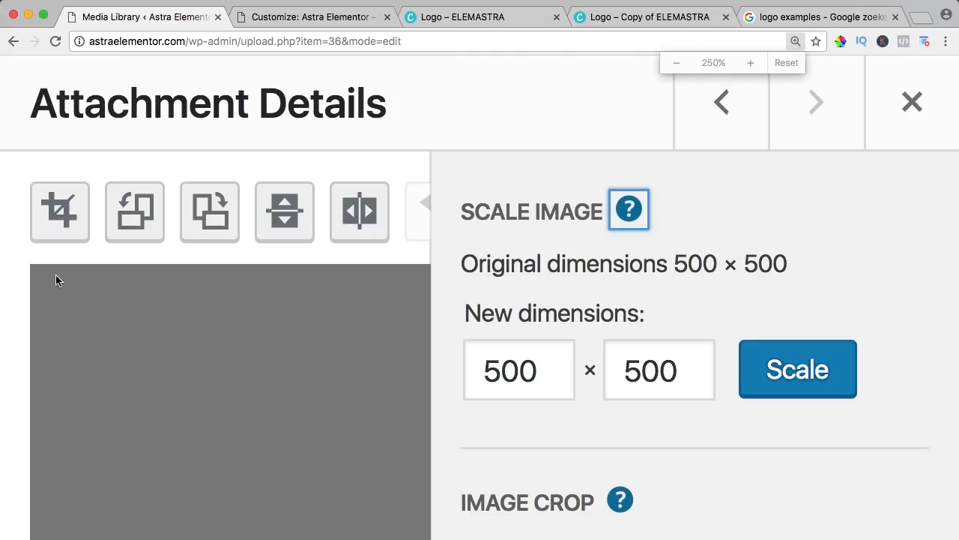
scroll(90, 293, down, 5)
scroll(104, 300, right, 2)
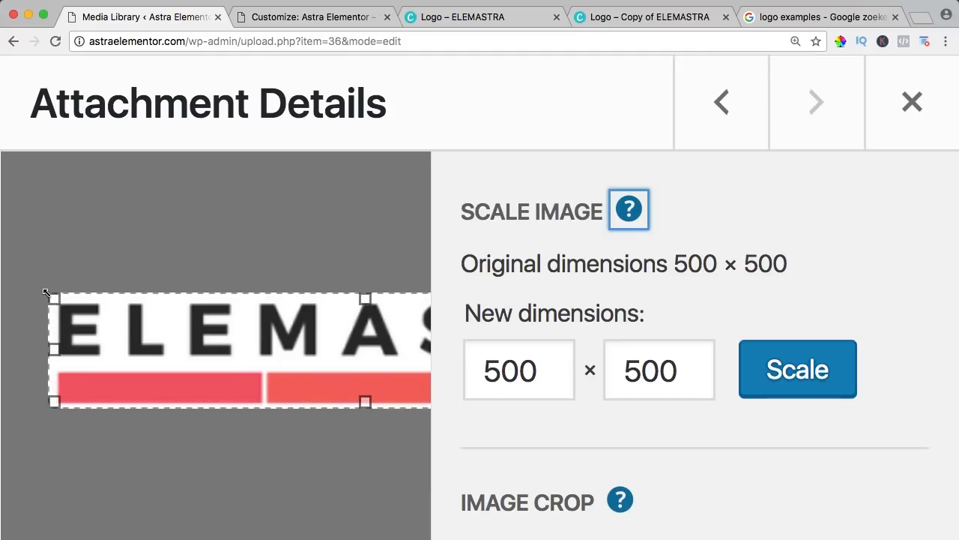
scroll(197, 332, right, 10)
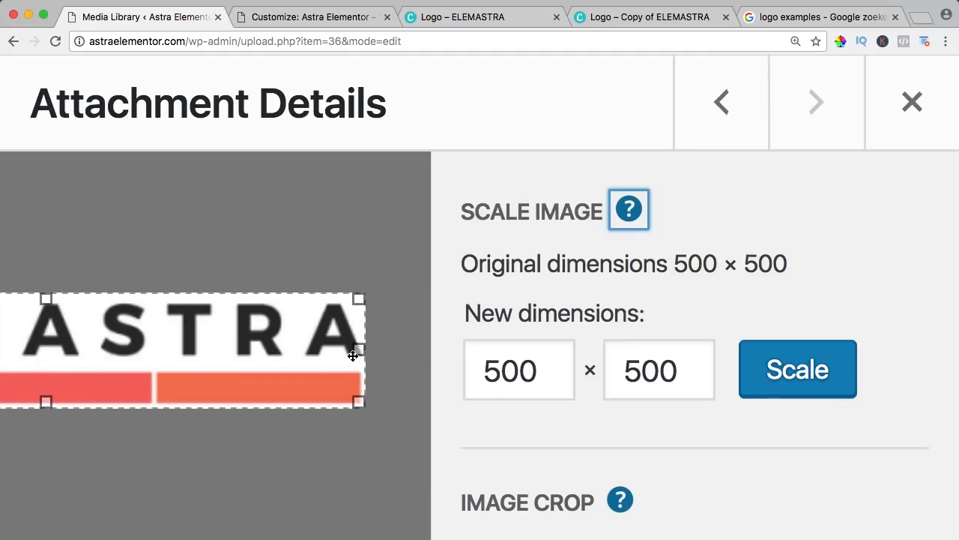
drag(359, 349, 373, 350)
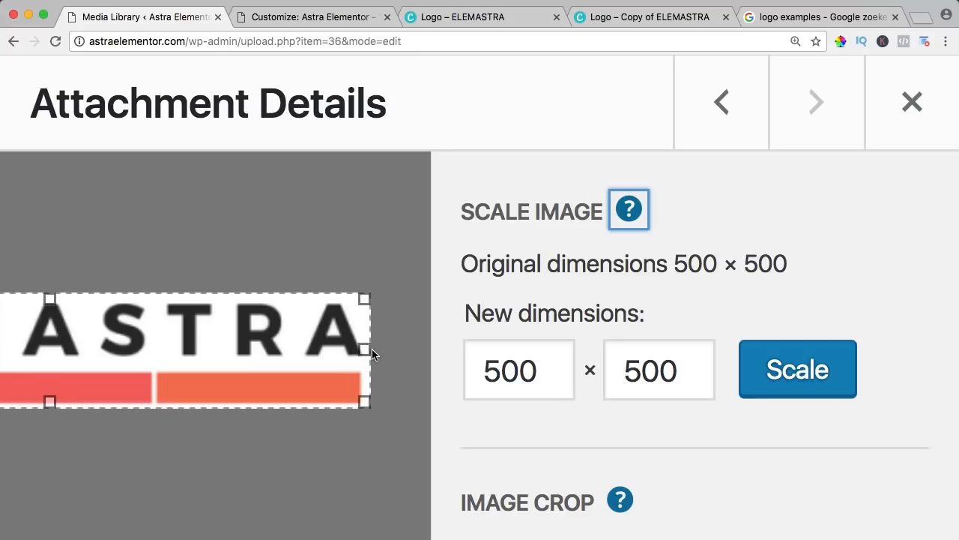
key(super+0)
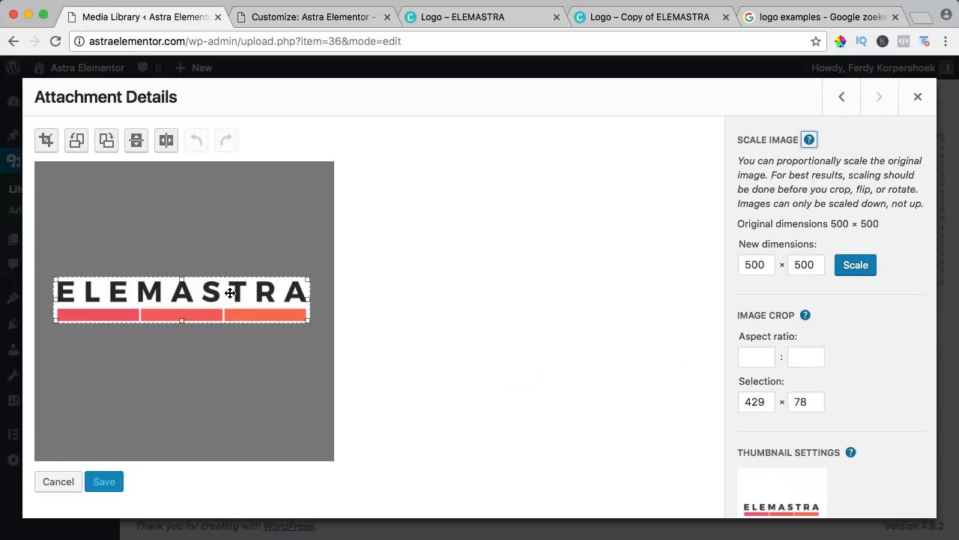
click(46, 140)
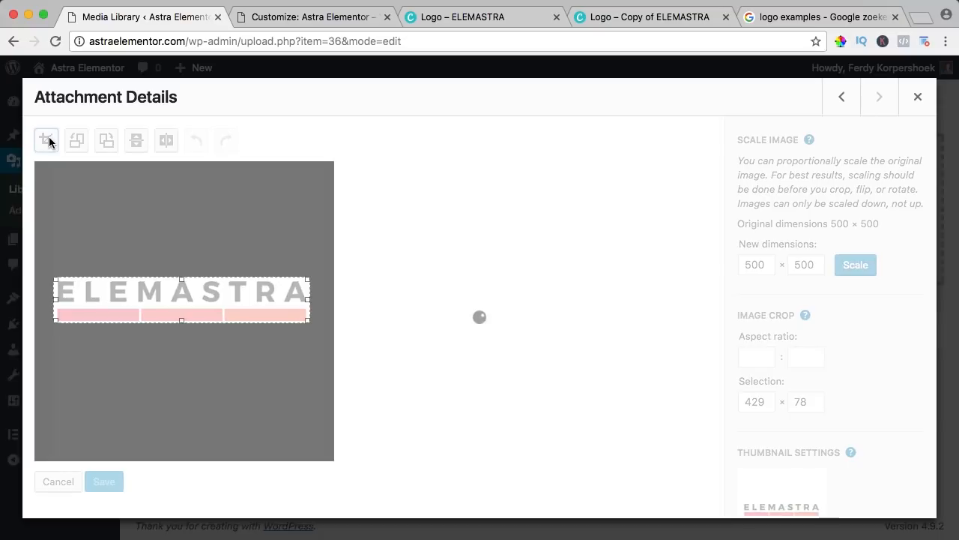
click(104, 235)
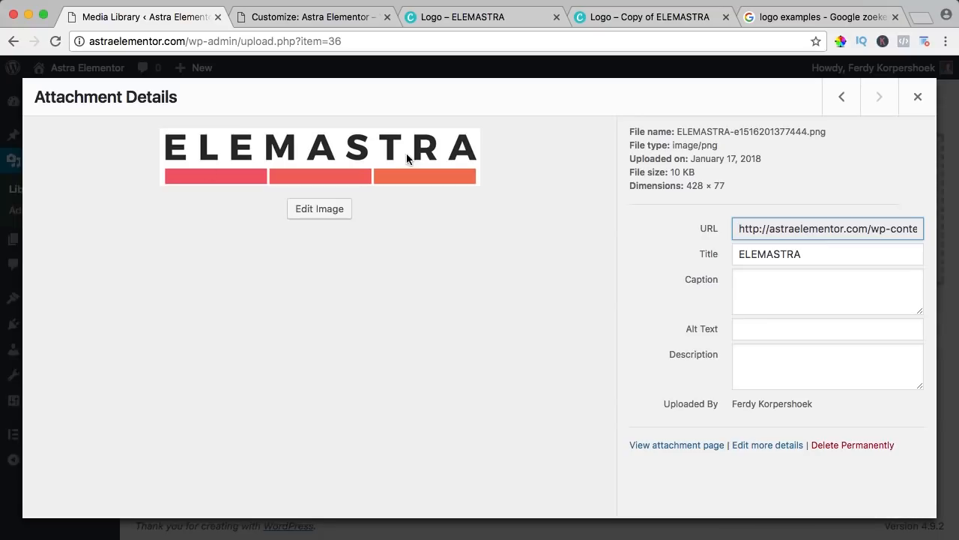